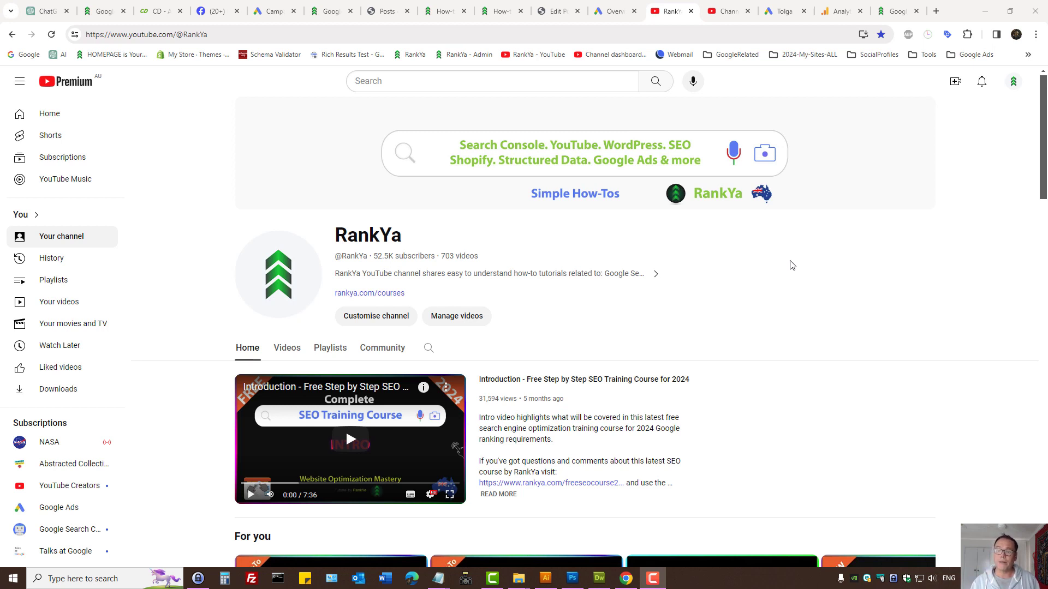
Look over the audience sources: Audience manager in Google Ads, the RankYa website, the RankYa YouTube channel and the Google Analytics admin page
{"action": "left_click", "coordinate": [771, 7]}
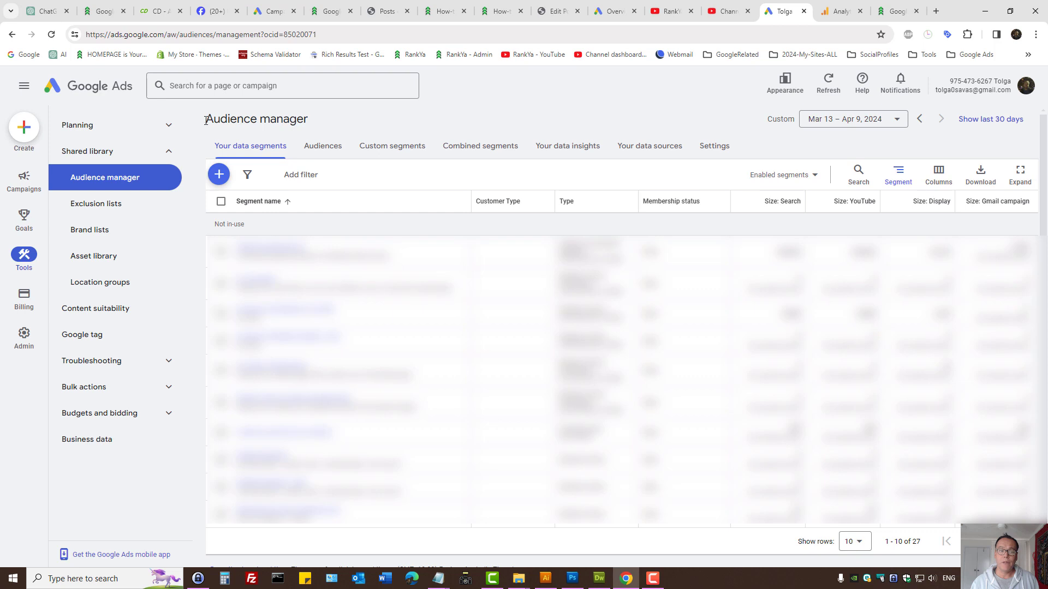
{"action": "left_click_drag", "start_coordinate": [206, 120], "coordinate": [325, 121]}
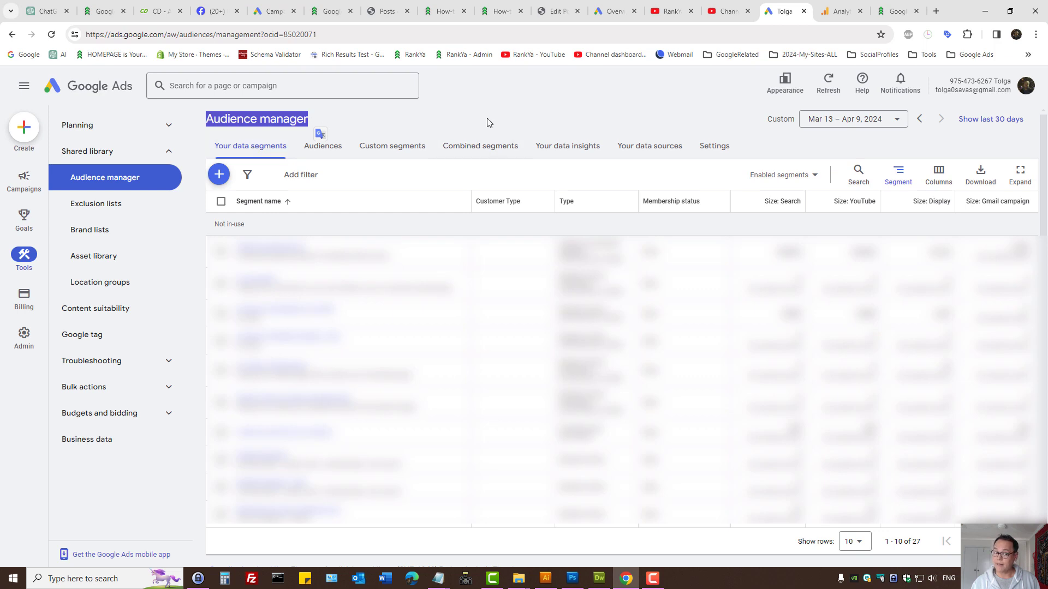
{"action": "left_click", "coordinate": [896, 11]}
{"action": "mouse_move", "coordinate": [742, 169]}
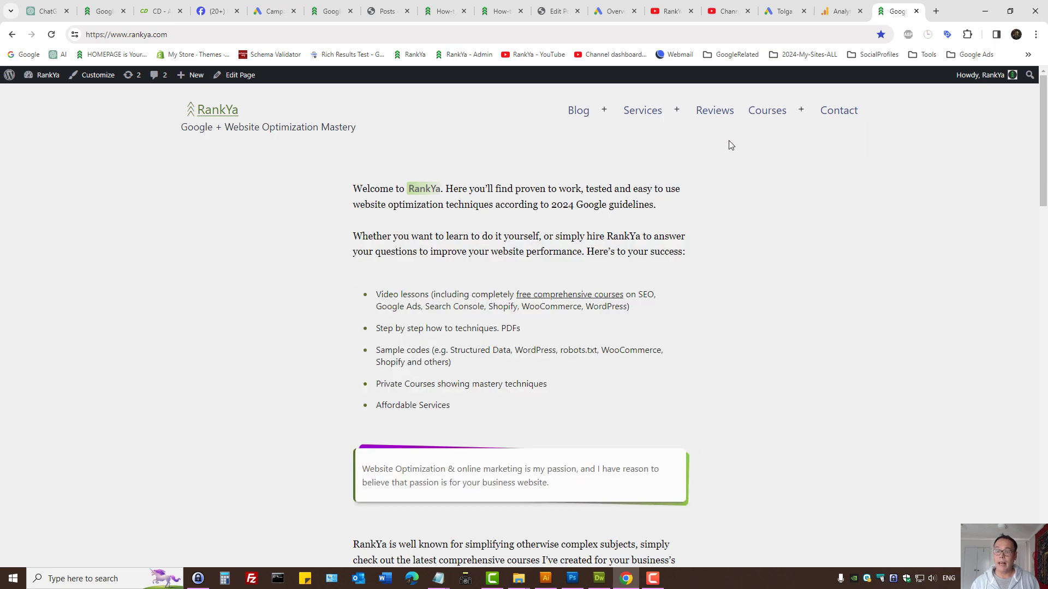
{"action": "left_click", "coordinate": [656, 5]}
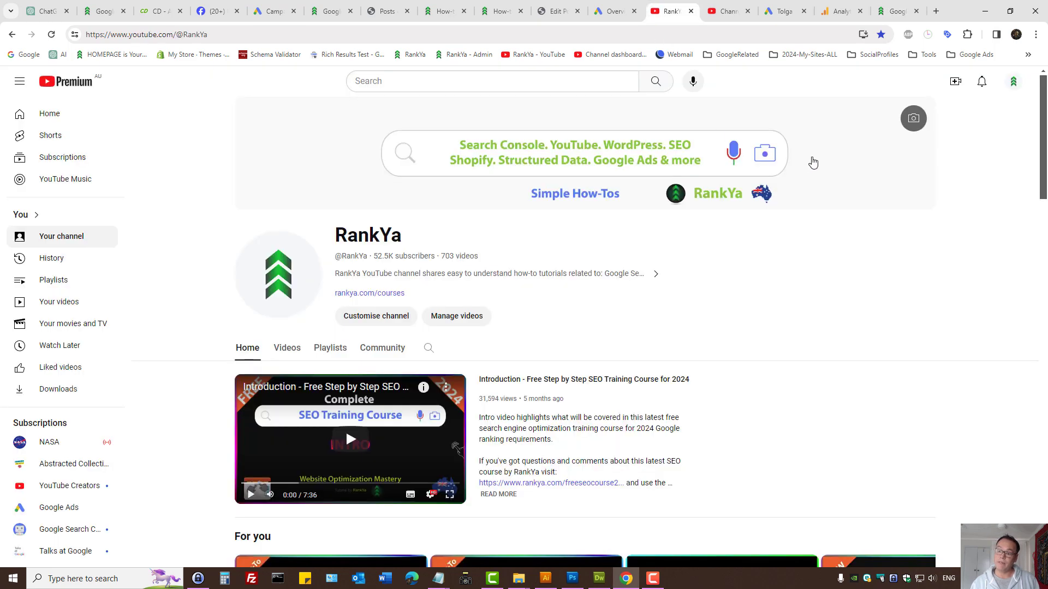
{"action": "left_click", "coordinate": [835, 12]}
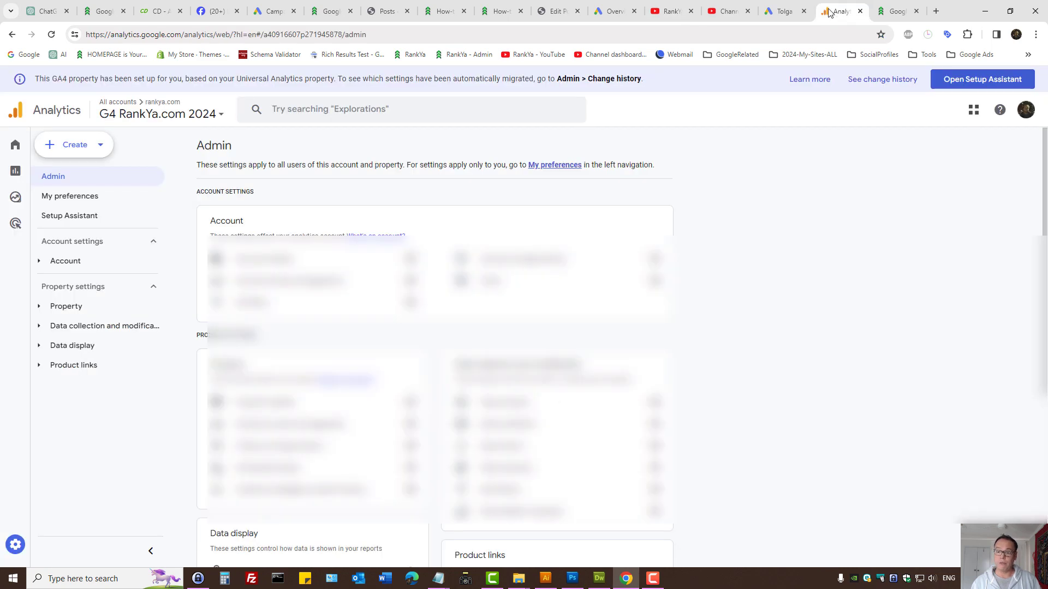
Switch back to Google Ads and show the Audiences list in Audience manager
{"action": "left_click", "coordinate": [784, 11]}
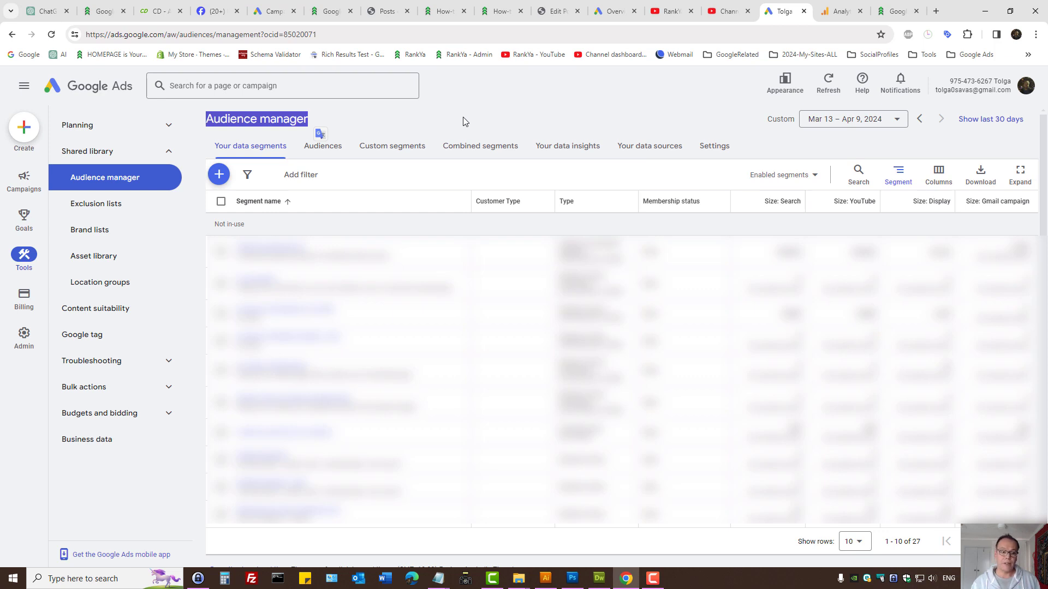
{"action": "left_click", "coordinate": [323, 147]}
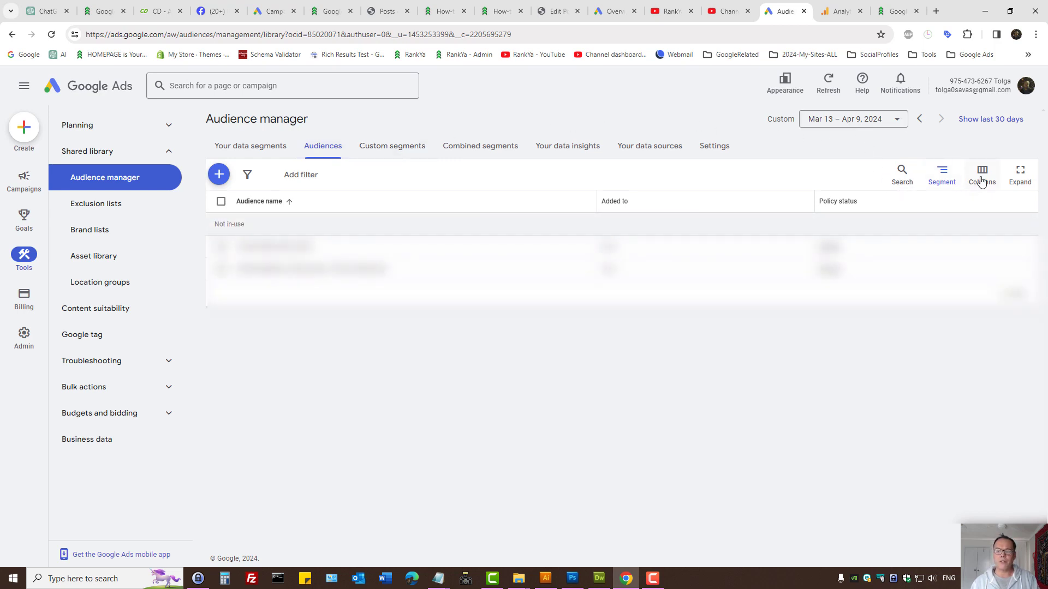
{"action": "left_click", "coordinate": [1020, 175]}
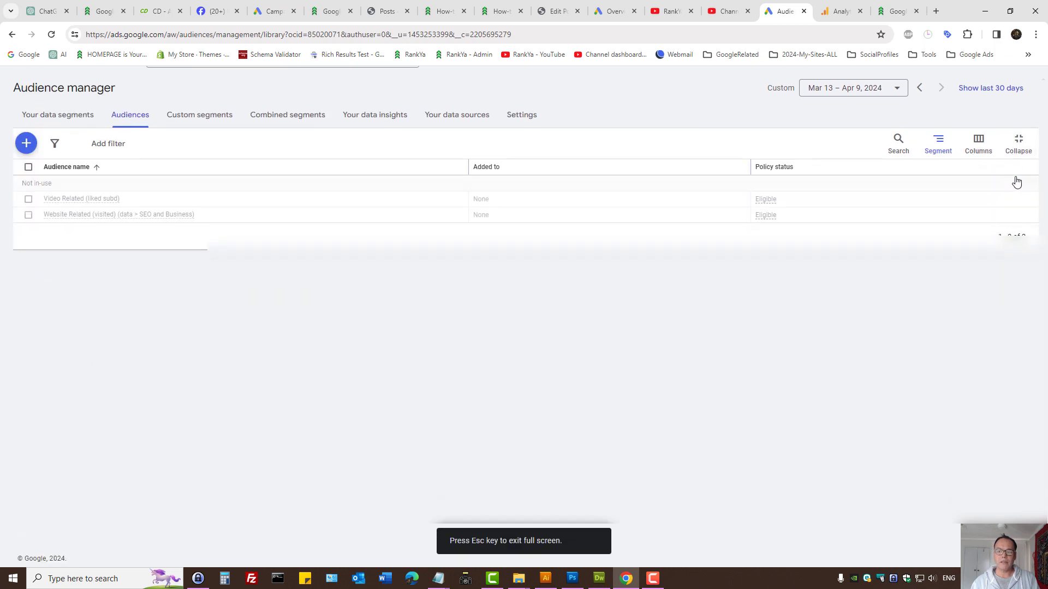
{"action": "left_click", "coordinate": [1025, 150]}
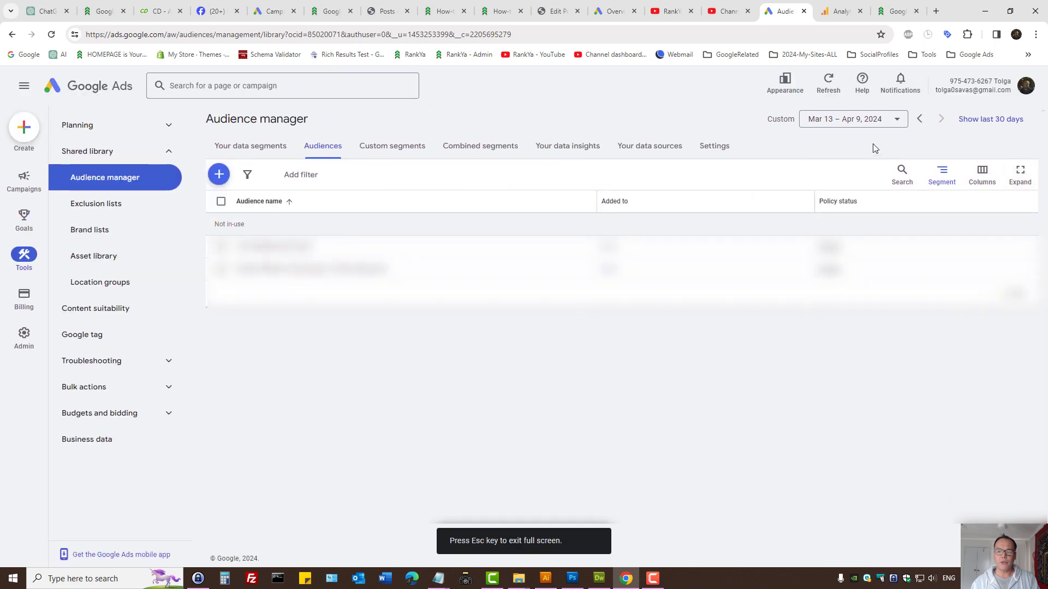
{"action": "left_click", "coordinate": [896, 123]}
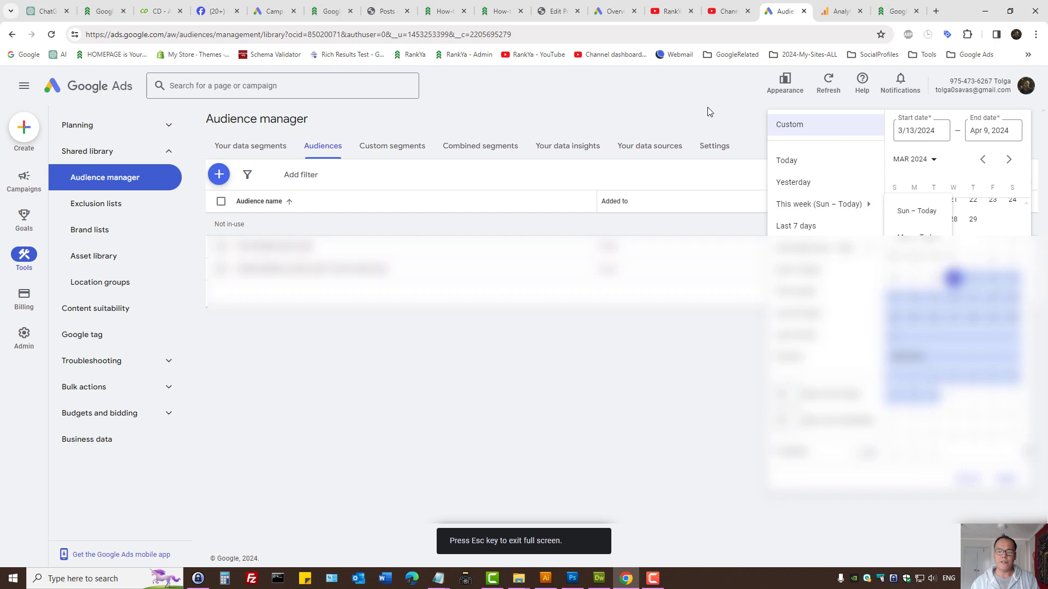
{"action": "left_click", "coordinate": [708, 112]}
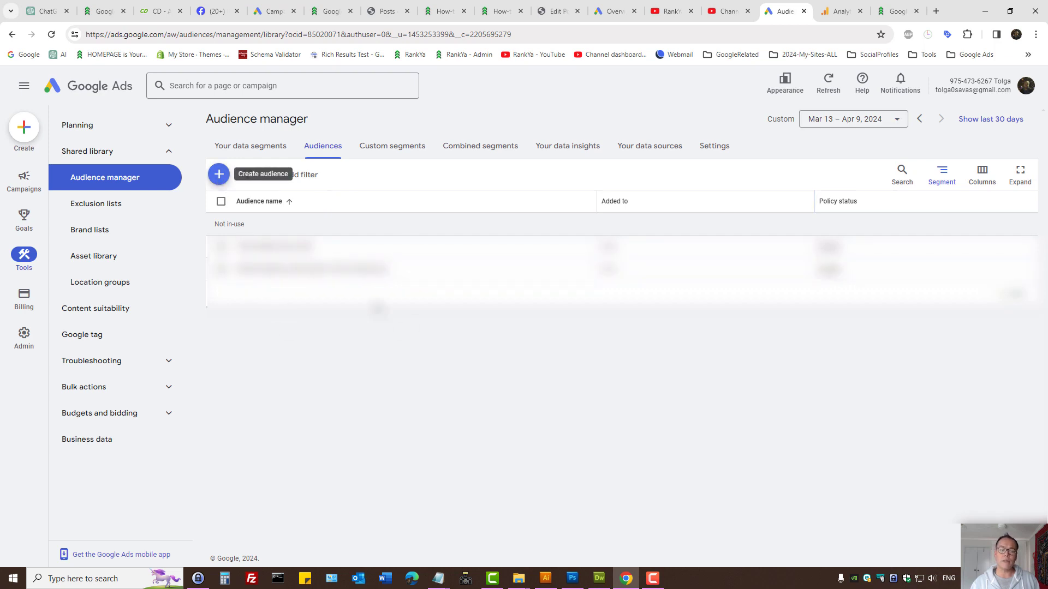
Start a new audience and name it "Video promotions (Australia)"
{"action": "left_click", "coordinate": [219, 173]}
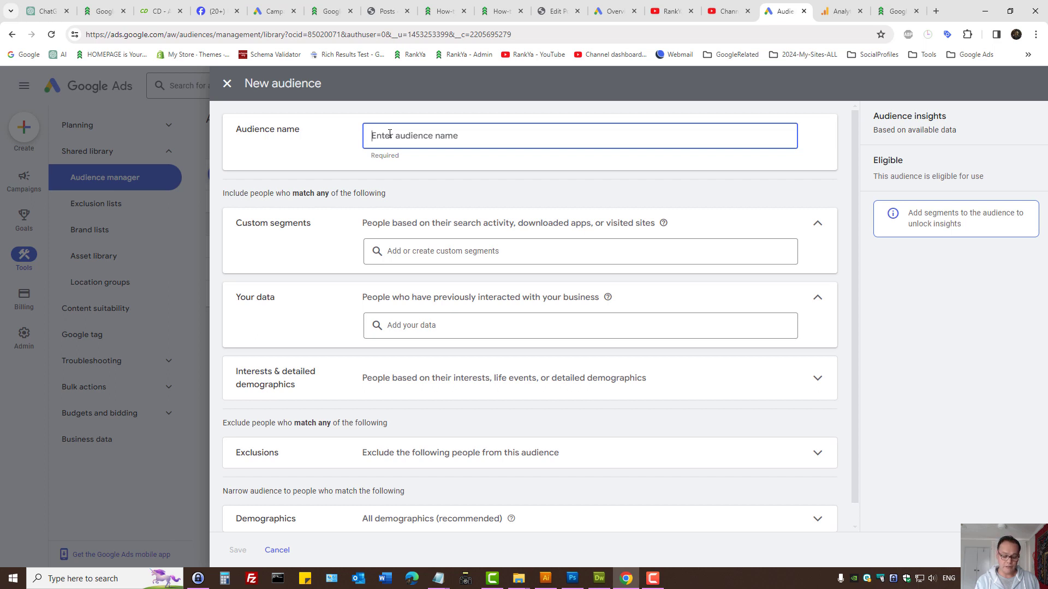
{"action": "type", "text": "YouTub"}
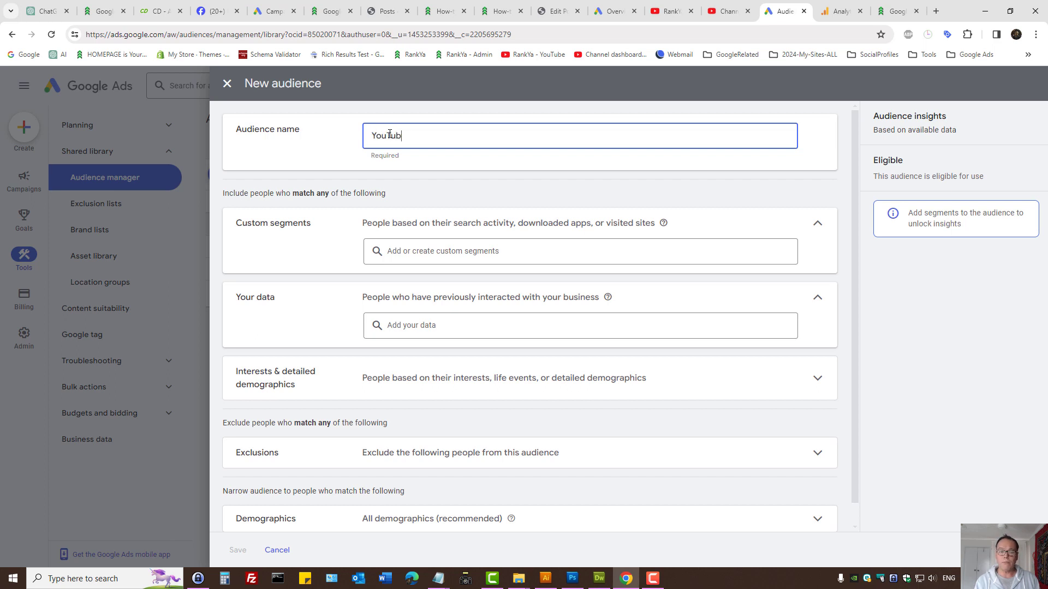
{"action": "key", "text": "BackSpace"}
{"action": "key", "text": "BackSpace"}
{"action": "key", "text": "BackSpace"}
{"action": "key", "text": "BackSpace"}
{"action": "key", "text": "BackSpace"}
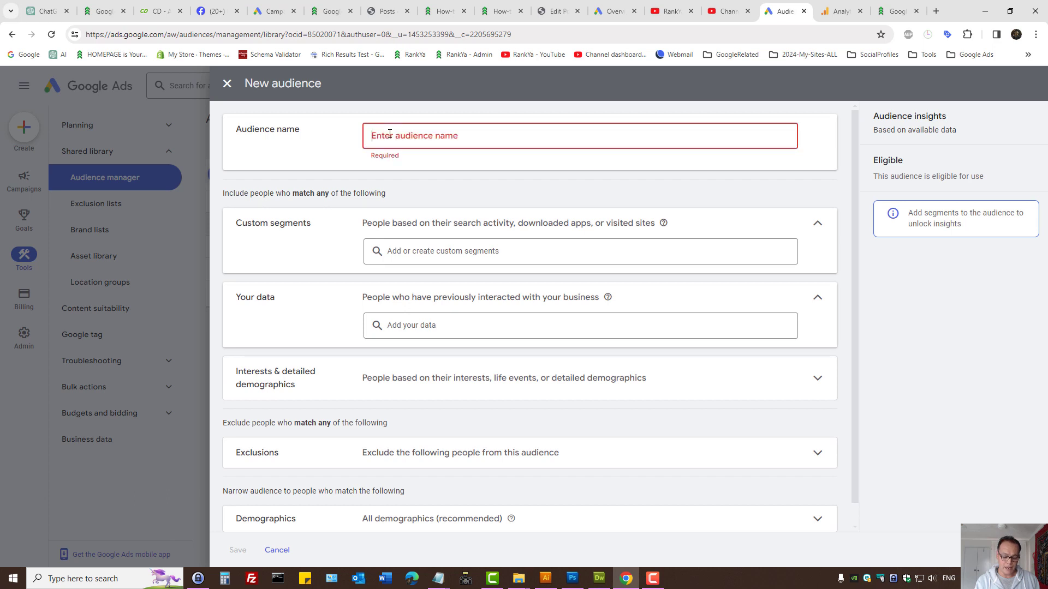
{"action": "type", "text": "Video"}
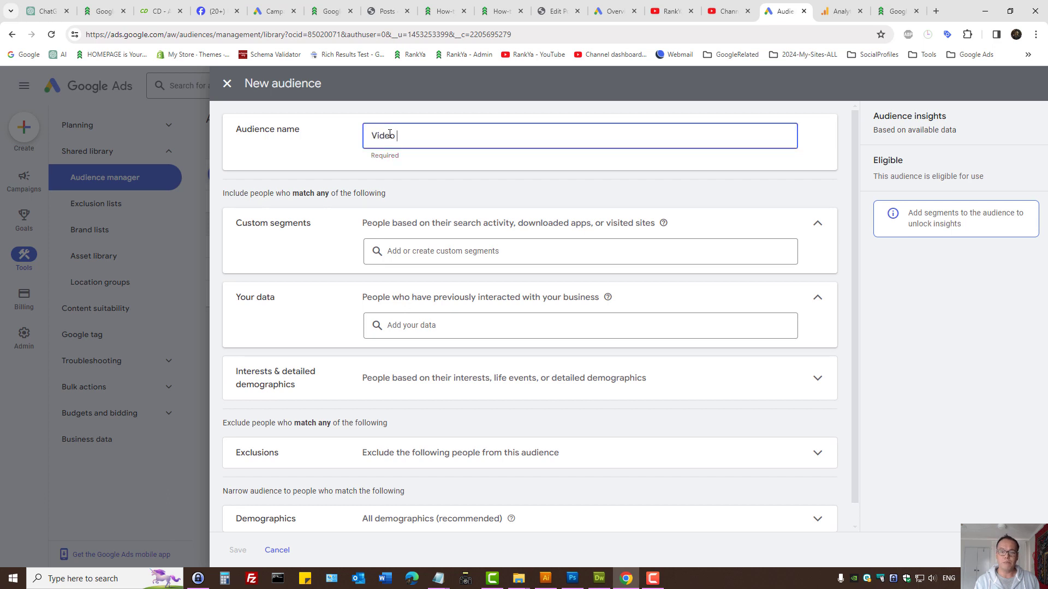
{"action": "type", "text": " promotions (Australia"}
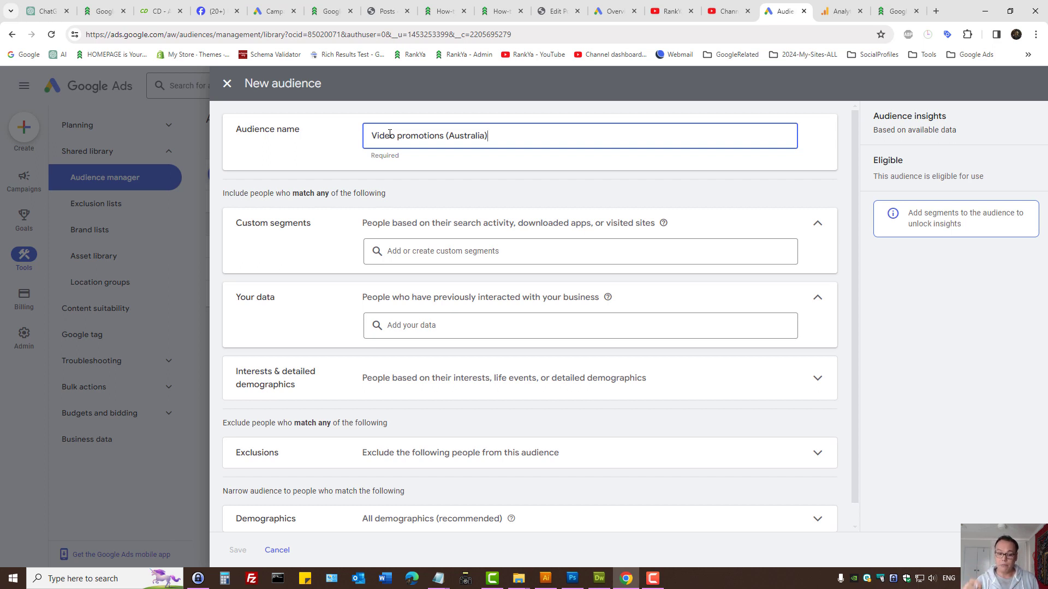
Add the YouTube users segment "Watched a video from rankyaseoservices" to the audience's own data
{"action": "left_click", "coordinate": [420, 330]}
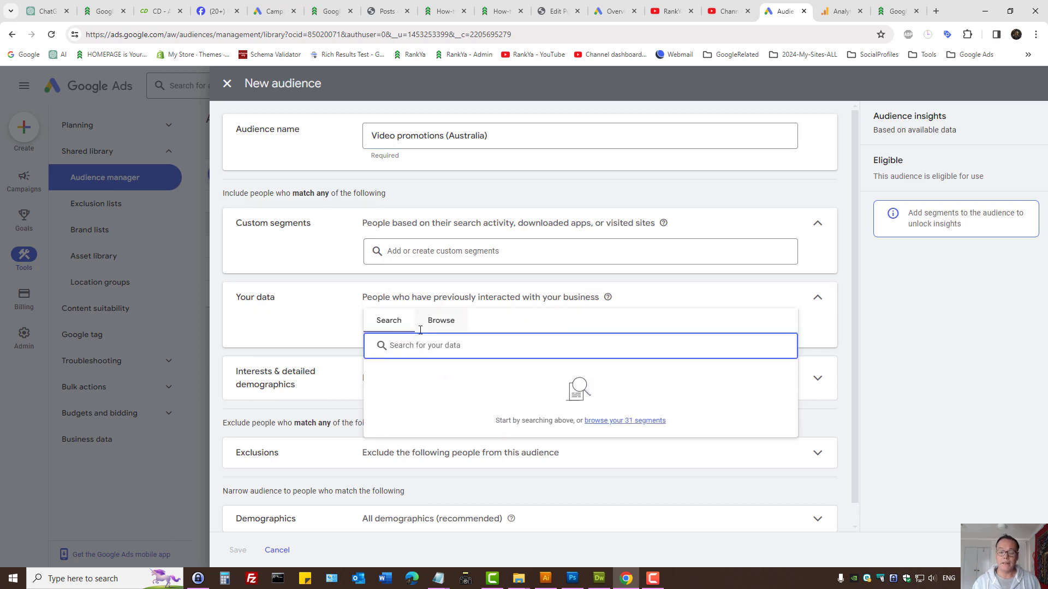
{"action": "left_click", "coordinate": [442, 322]}
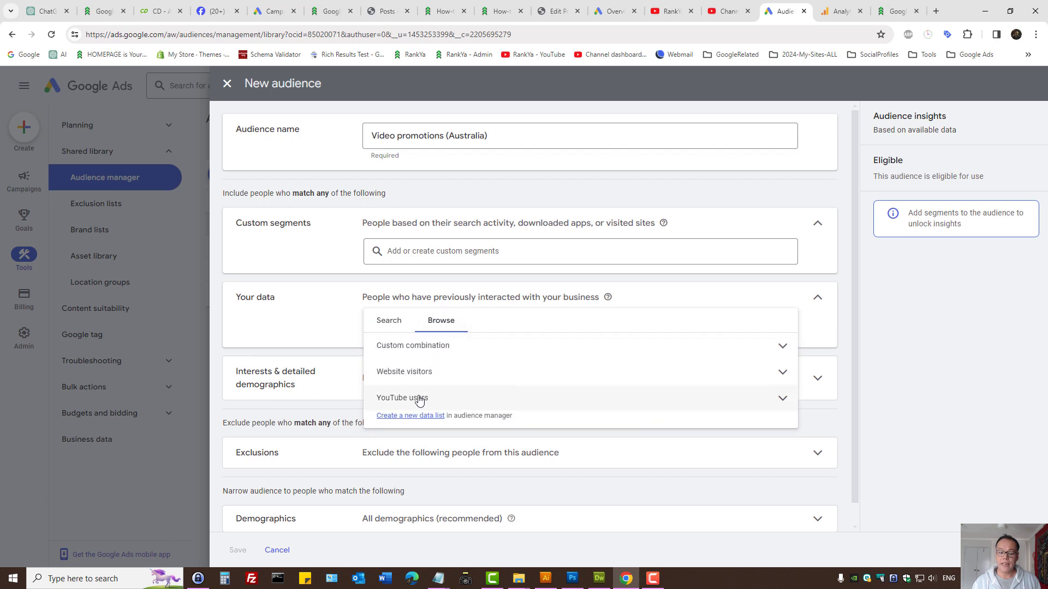
{"action": "left_click", "coordinate": [419, 399]}
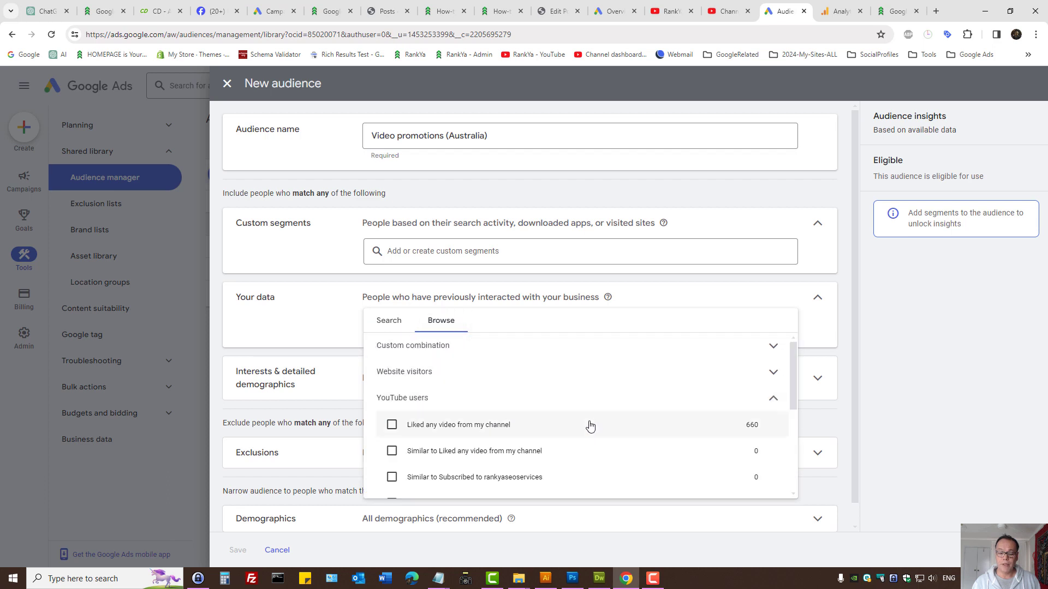
{"action": "mouse_move", "coordinate": [472, 433]}
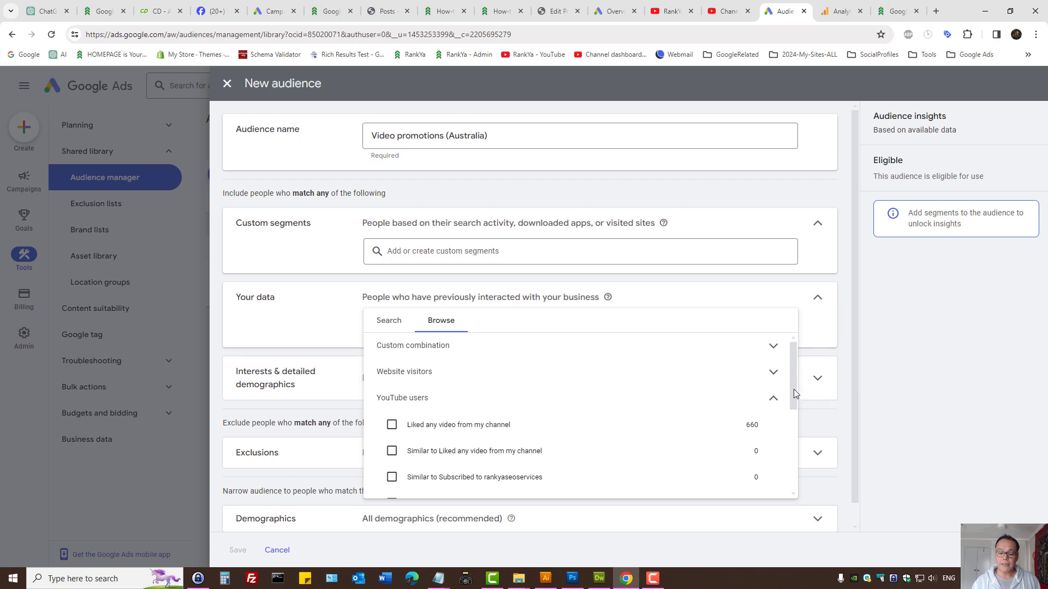
{"action": "left_click_drag", "start_coordinate": [793, 388], "coordinate": [787, 464]}
{"action": "mouse_move", "coordinate": [480, 444]}
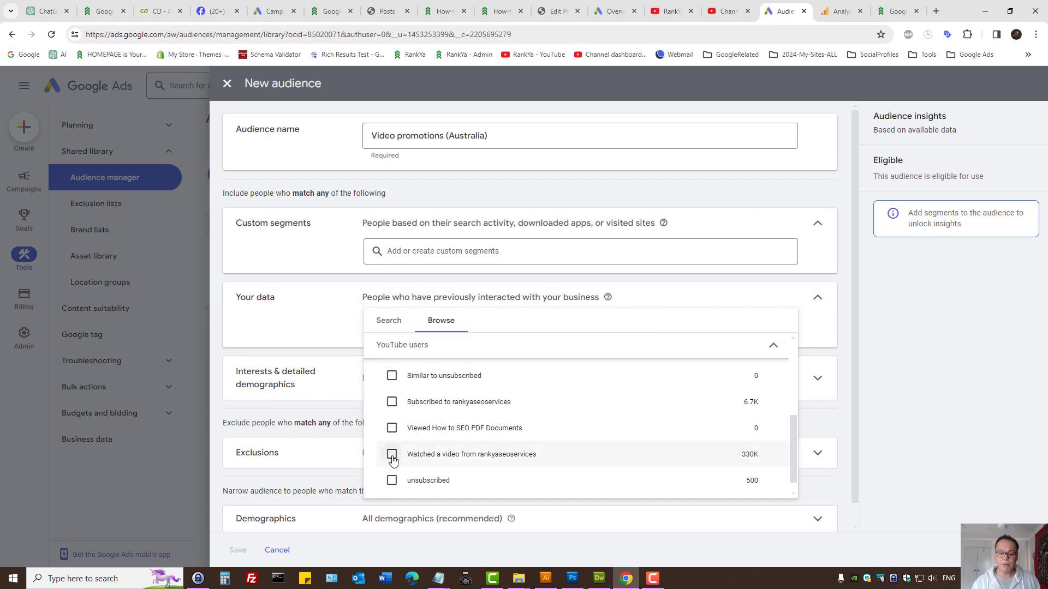
{"action": "left_click", "coordinate": [425, 445]}
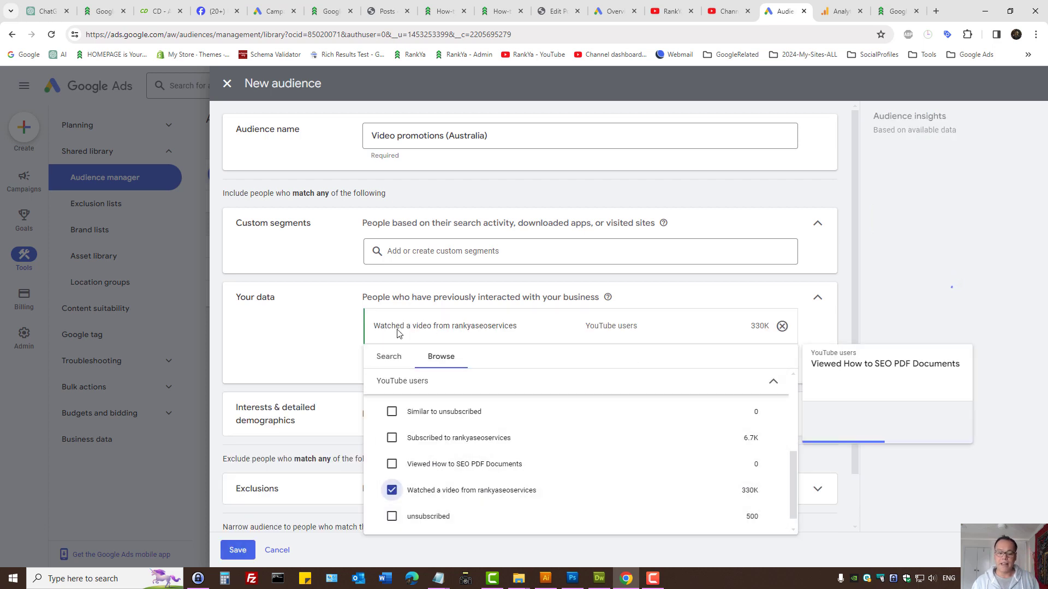
{"action": "left_click", "coordinate": [311, 334]}
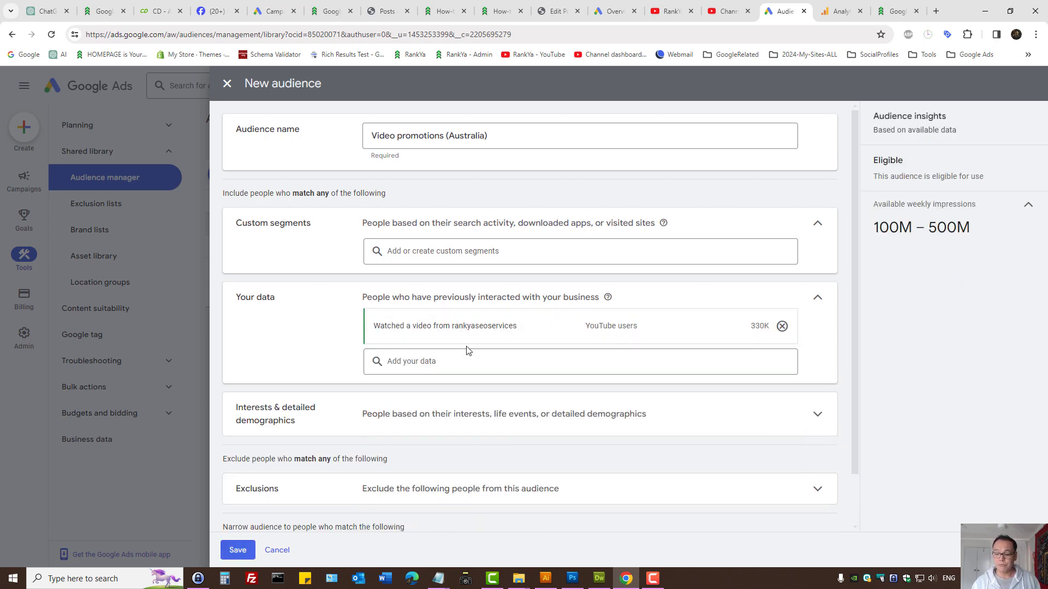
Examine the website visitor segments available as own data, checking them against the RankYa website and YouTube channel
{"action": "left_click", "coordinate": [507, 363]}
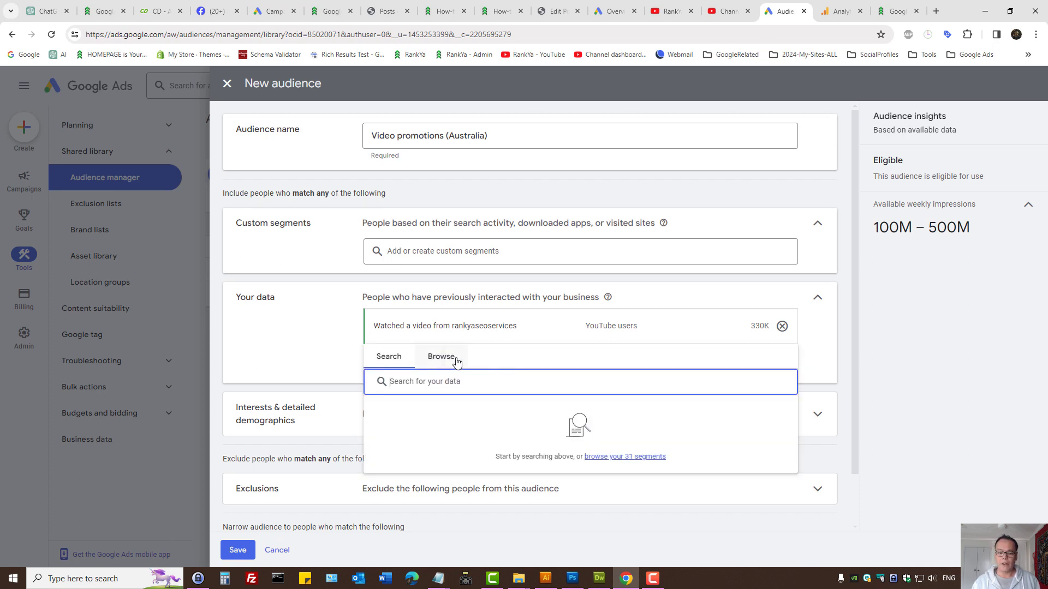
{"action": "left_click", "coordinate": [454, 358]}
{"action": "left_click", "coordinate": [412, 413]}
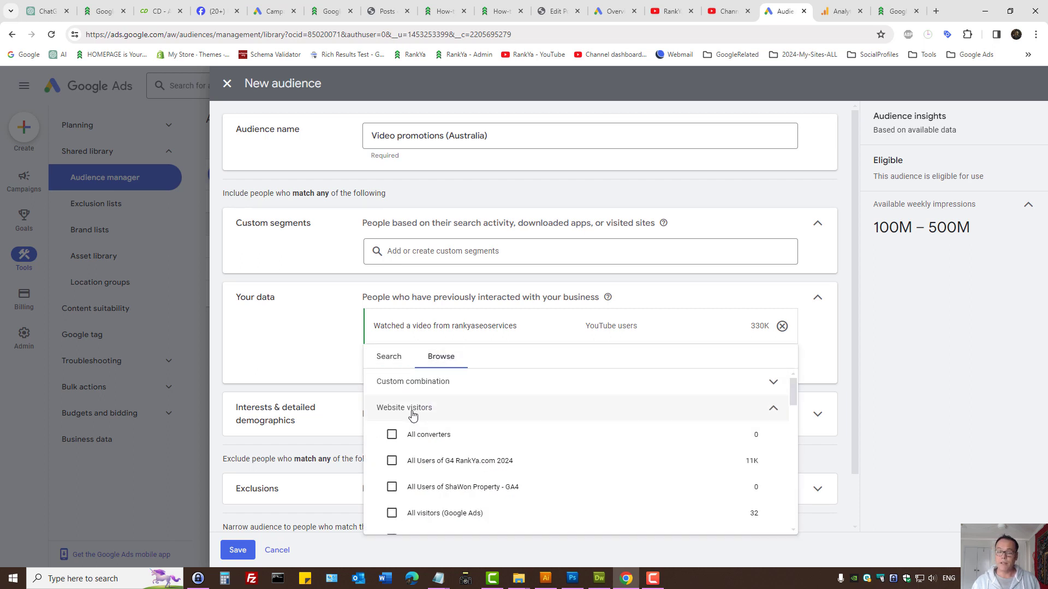
{"action": "mouse_move", "coordinate": [493, 465]}
{"action": "left_click_drag", "start_coordinate": [791, 398], "coordinate": [793, 402]}
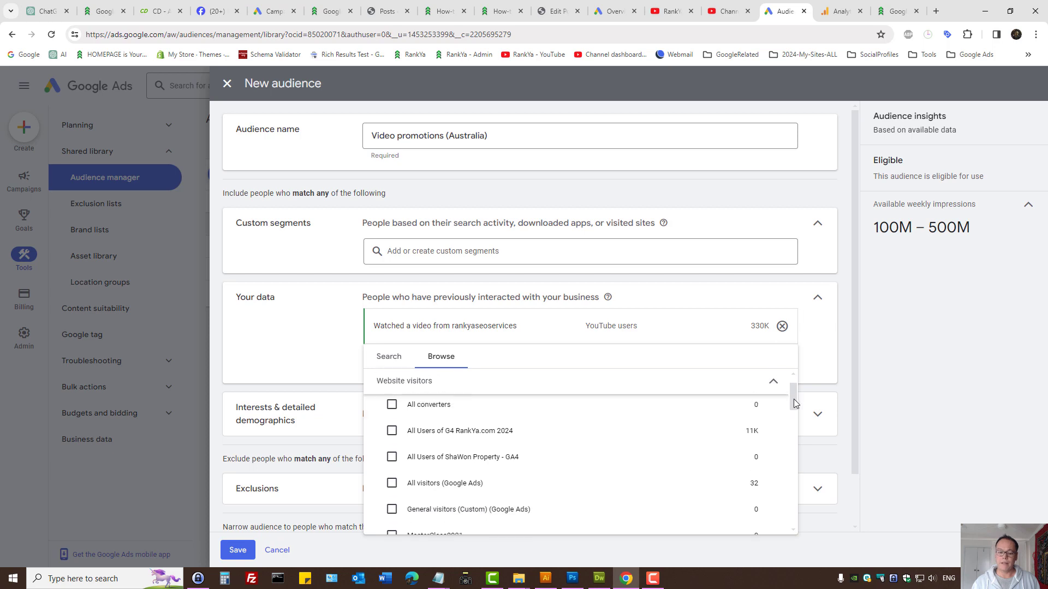
{"action": "left_click", "coordinate": [896, 8]}
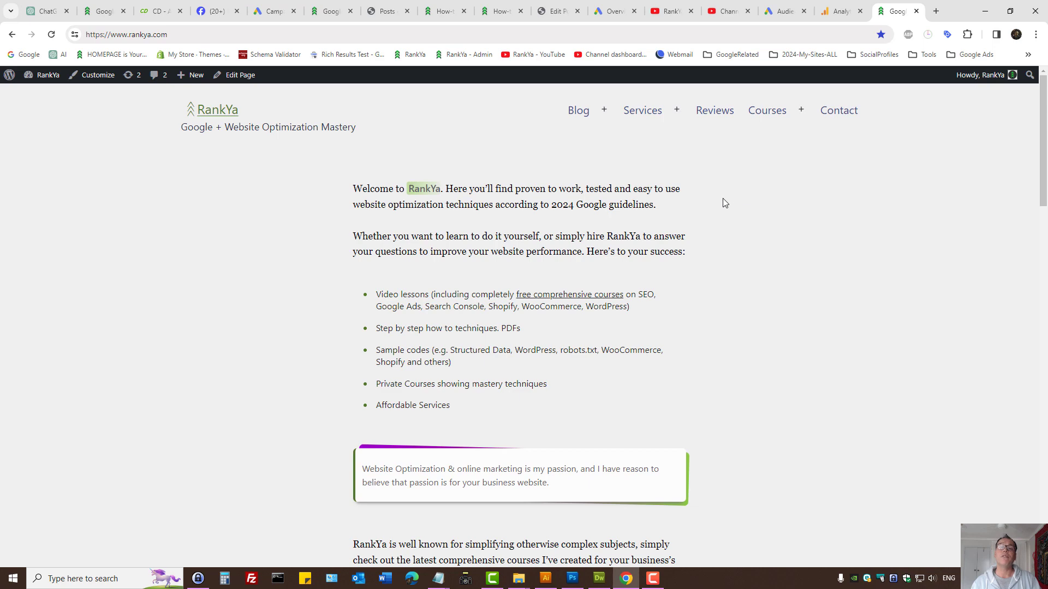
{"action": "left_click", "coordinate": [671, 11]}
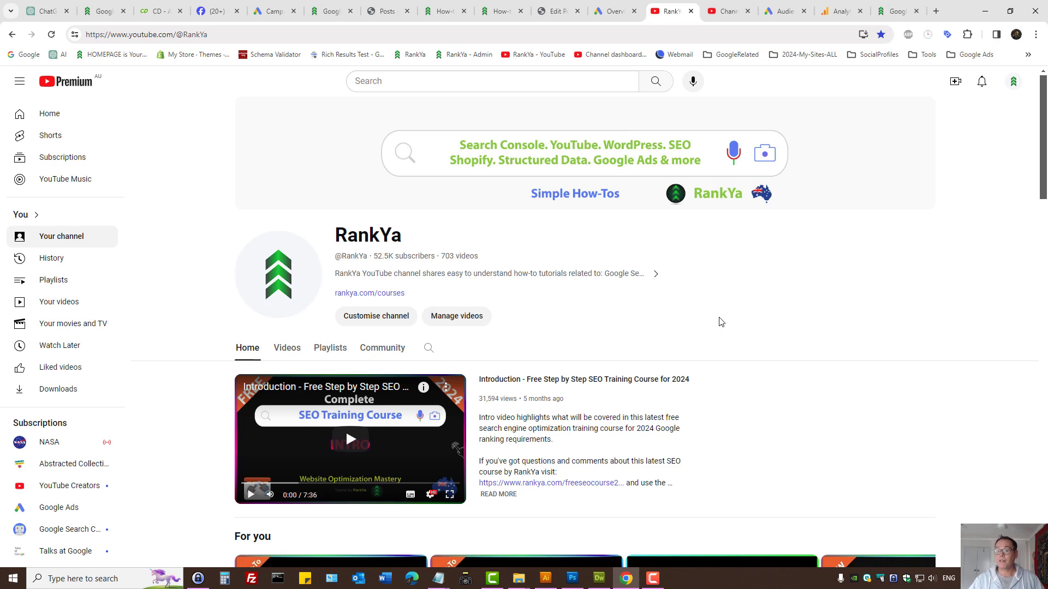
{"action": "left_click", "coordinate": [781, 10]}
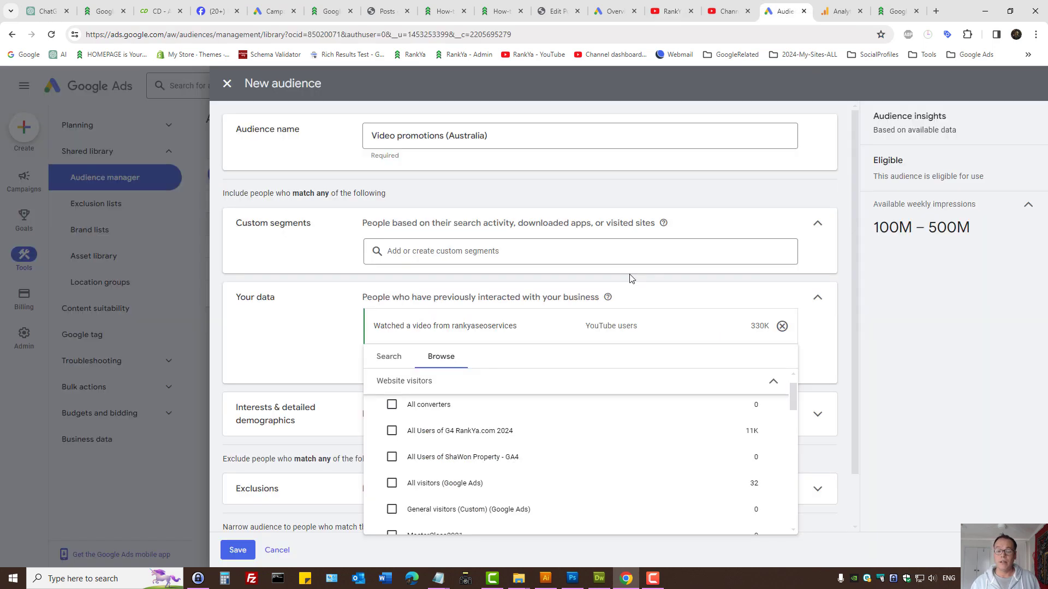
{"action": "left_click", "coordinate": [292, 320]}
Expand the Interests & detailed demographics section of the new audience
{"action": "scroll", "coordinate": [423, 393], "scroll_direction": "down", "scroll_amount": 1}
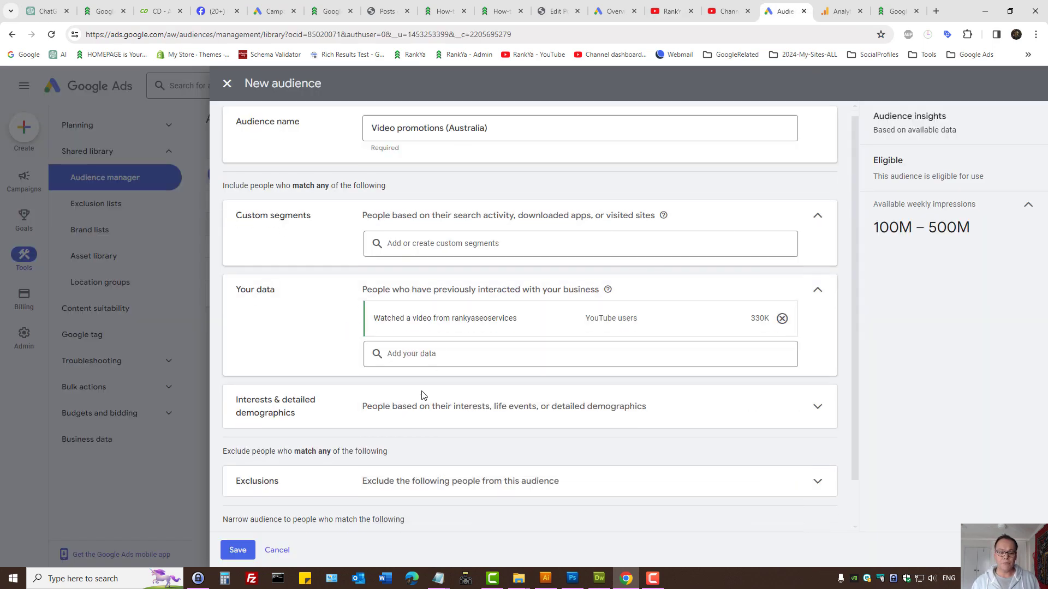
{"action": "left_click", "coordinate": [438, 360]}
{"action": "scroll", "coordinate": [519, 360], "scroll_direction": "down", "scroll_amount": 1}
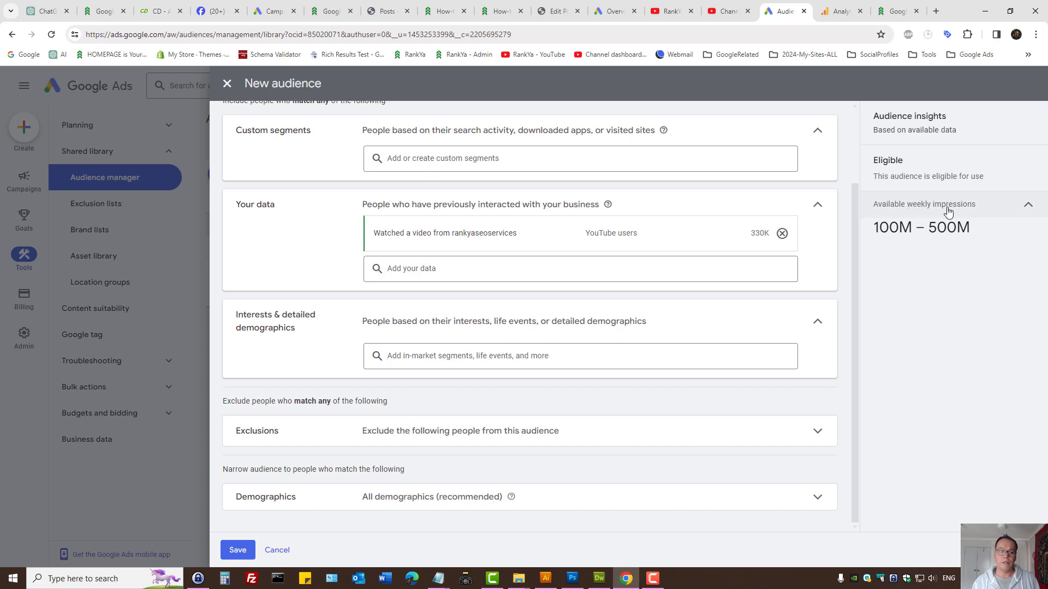
View the Google homepage in a new tab and return to the new audience in Google Ads
{"action": "middle_click", "coordinate": [25, 54]}
{"action": "left_click", "coordinate": [890, 4]}
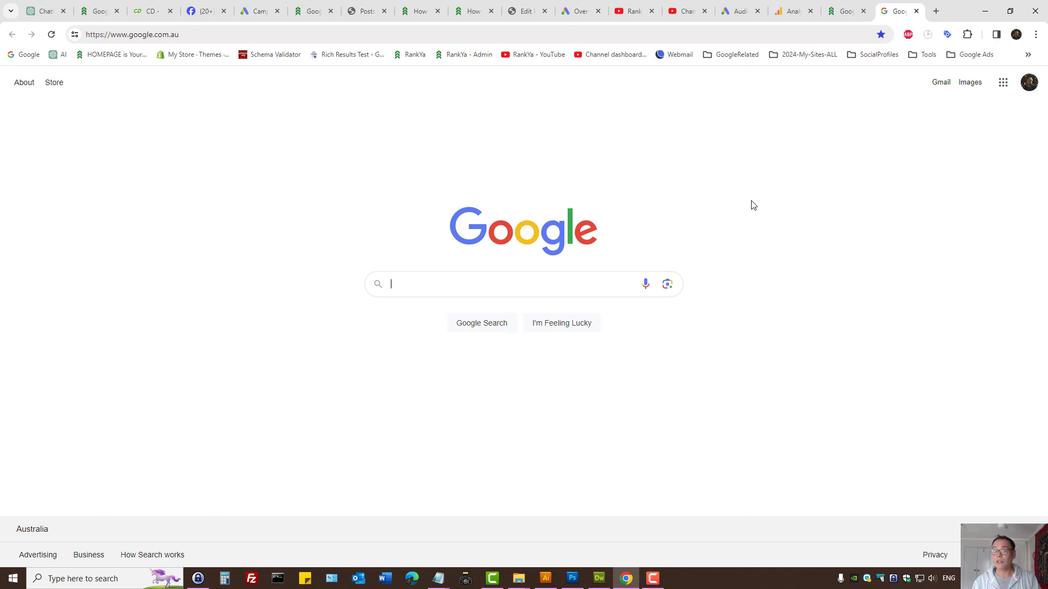
{"action": "left_click", "coordinate": [726, 5]}
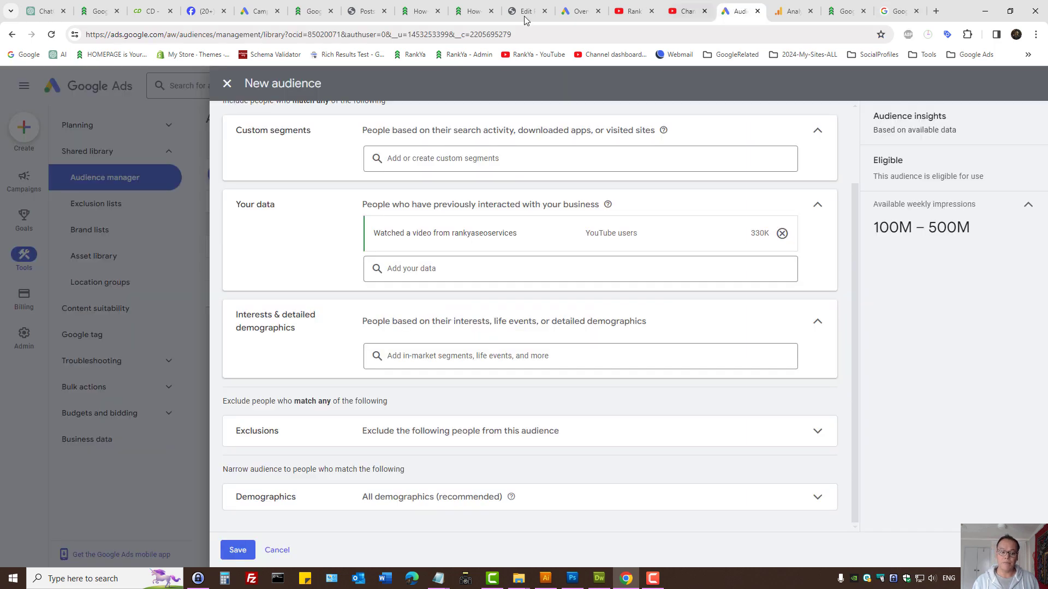
Add the Business Professionals affinity segment under Interests & detailed demographics
{"action": "left_click", "coordinate": [423, 356]}
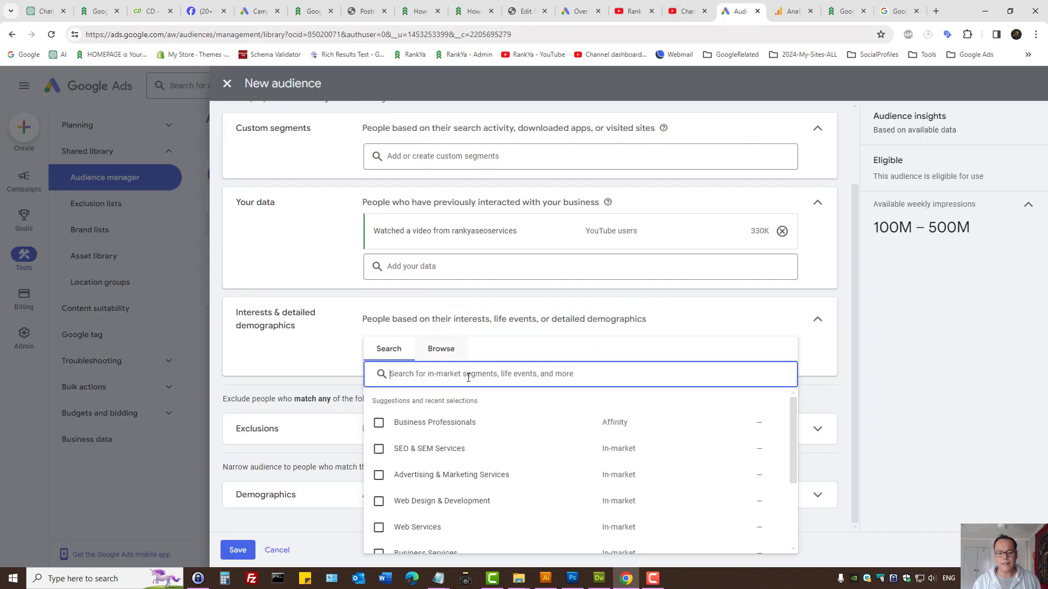
{"action": "left_click", "coordinate": [381, 428]}
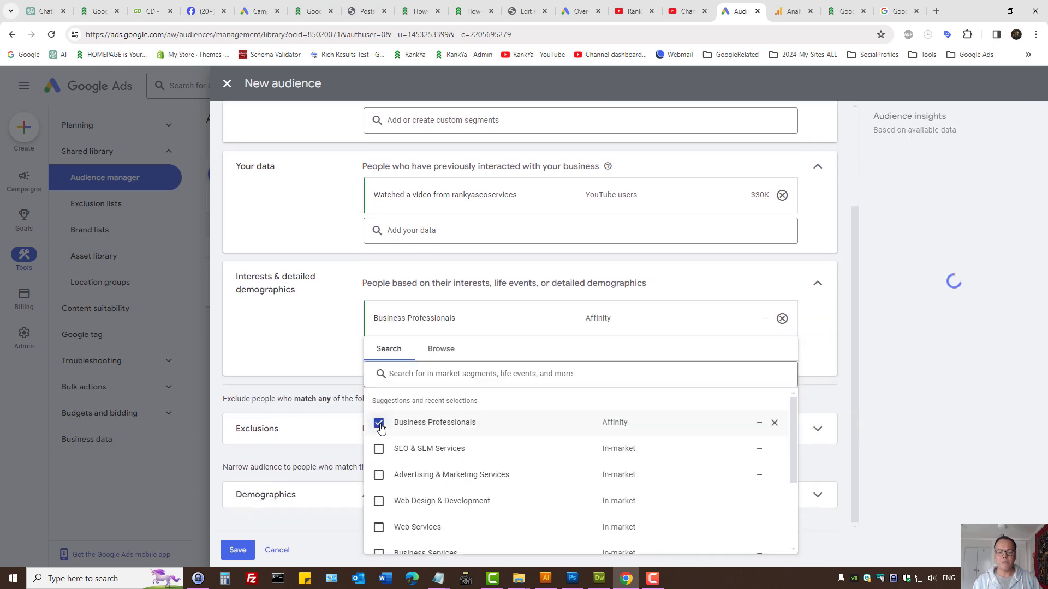
Search the interests and detailed demographics segments for "small business", review the suggested life events, and clear the search
{"action": "left_click", "coordinate": [423, 372]}
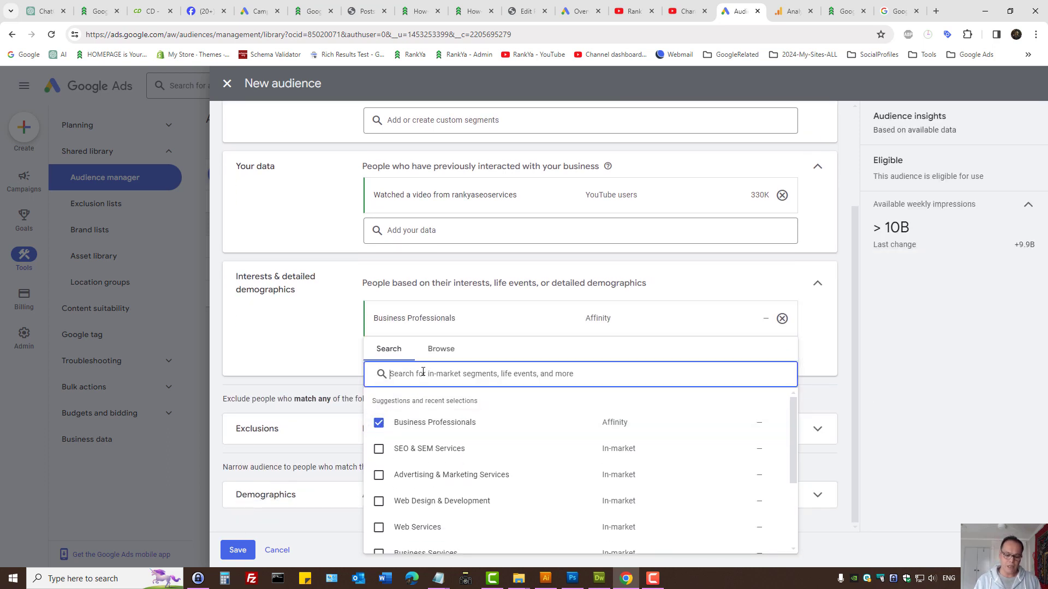
{"action": "type", "text": "small"}
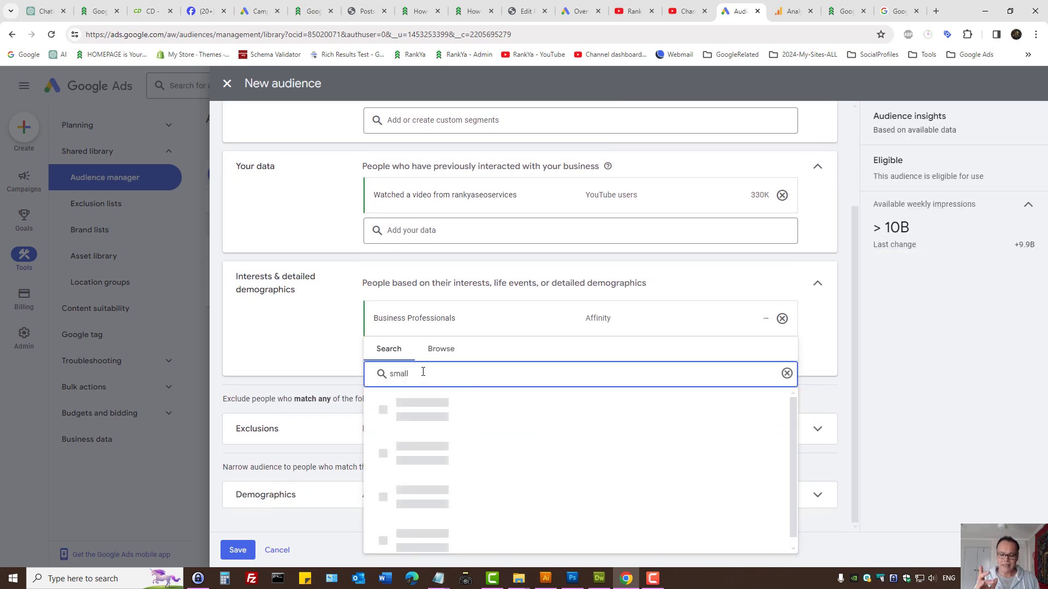
{"action": "type", "text": " b"}
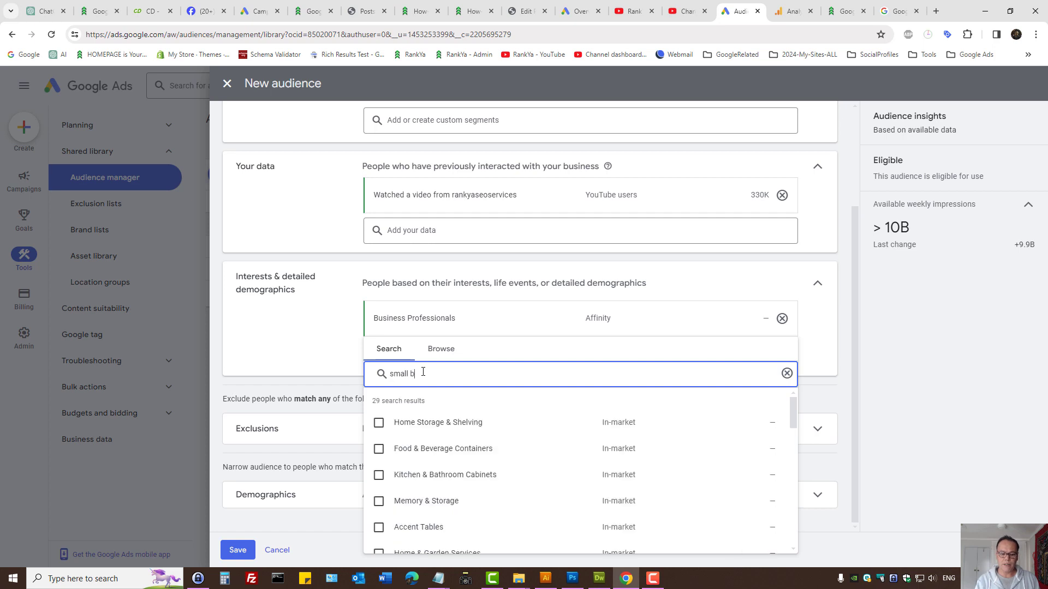
{"action": "type", "text": "usiness"}
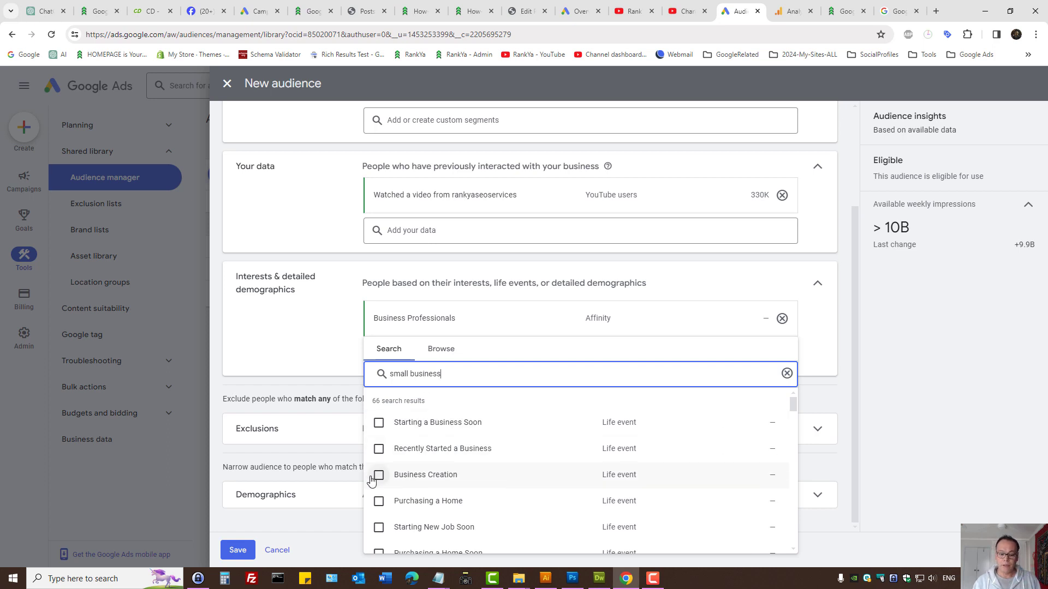
{"action": "mouse_move", "coordinate": [376, 430]}
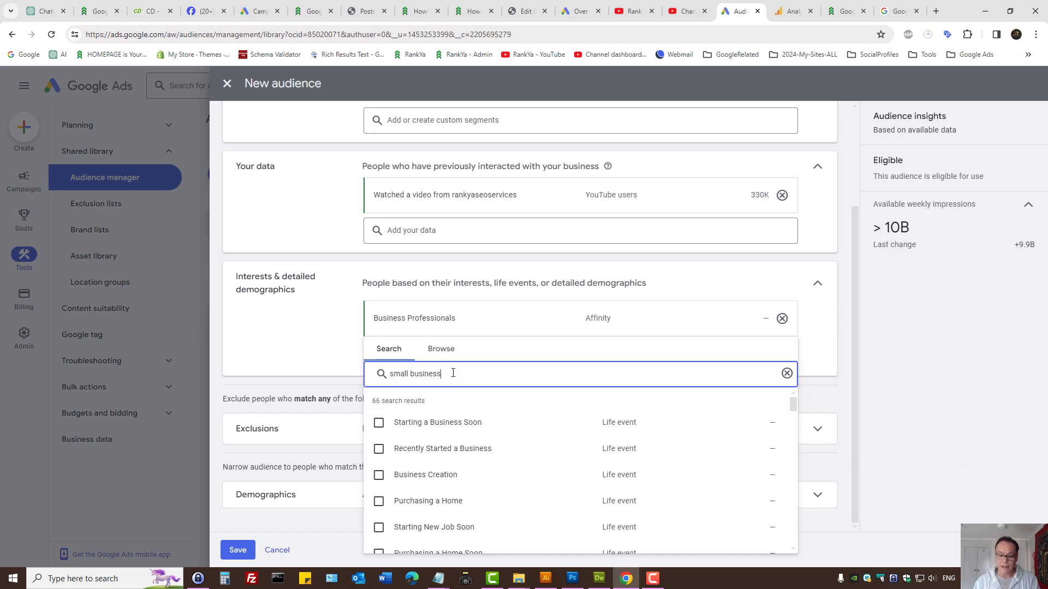
{"action": "key", "text": "BackSpace"}
{"action": "key", "text": "BackSpace"}
{"action": "key", "text": "BackSpace"}
{"action": "key", "text": "BackSpace"}
{"action": "key", "text": "BackSpace"}
{"action": "key", "text": "BackSpace"}
{"action": "key", "text": "BackSpace"}
{"action": "key", "text": "BackSpace"}
{"action": "key", "text": "BackSpace"}
{"action": "key", "text": "BackSpace"}
{"action": "key", "text": "BackSpace"}
{"action": "key", "text": "BackSpace"}
{"action": "key", "text": "BackSpace"}
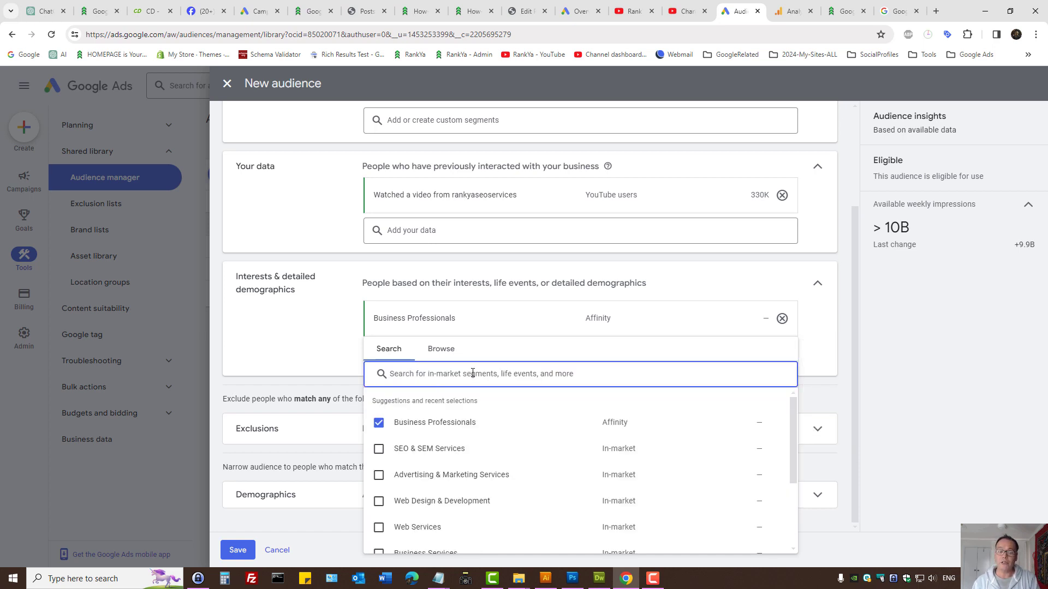
{"action": "left_click", "coordinate": [307, 335]}
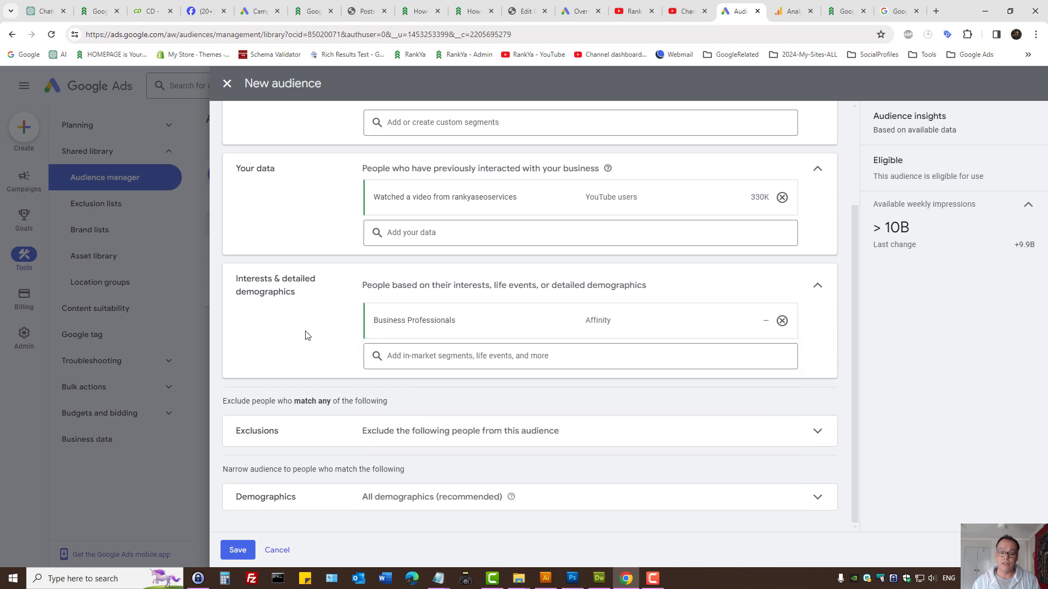
View the RankYa YouTube channel page and return to the new audience in Google Ads
{"action": "left_click", "coordinate": [420, 362]}
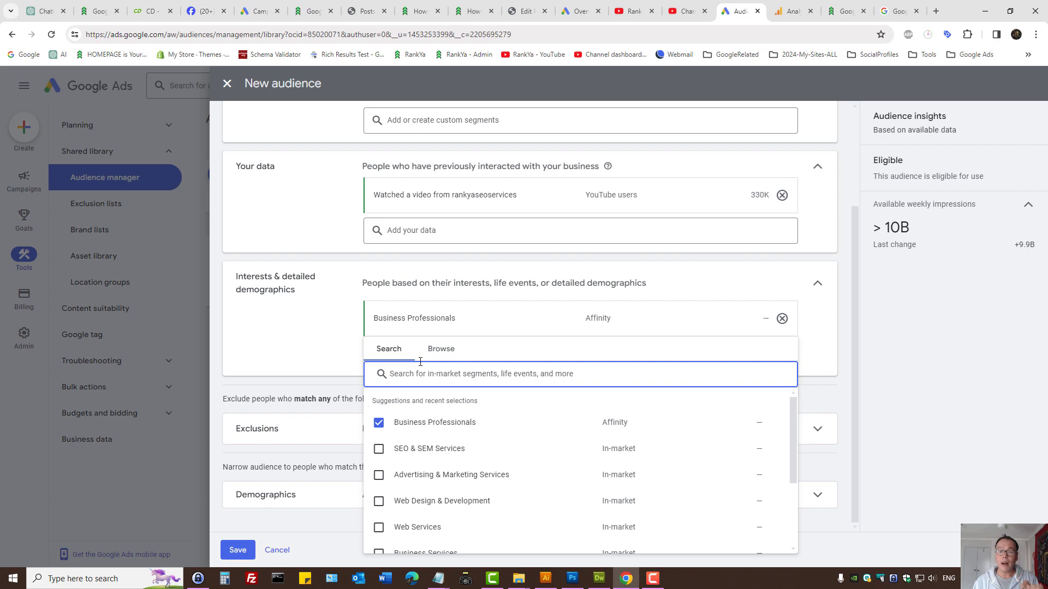
{"action": "left_click", "coordinate": [633, 11]}
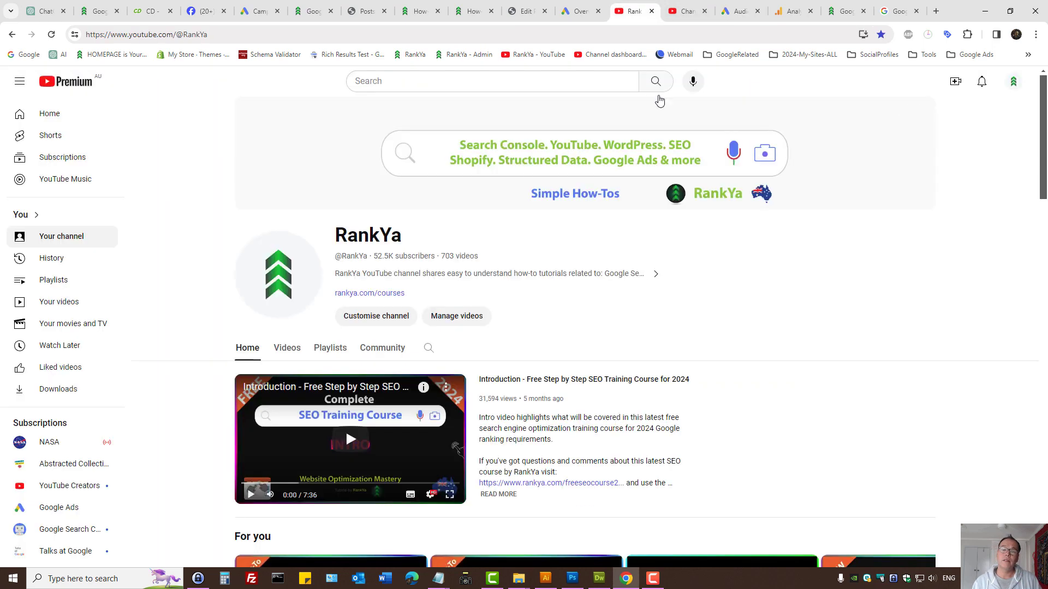
{"action": "left_click", "coordinate": [741, 11]}
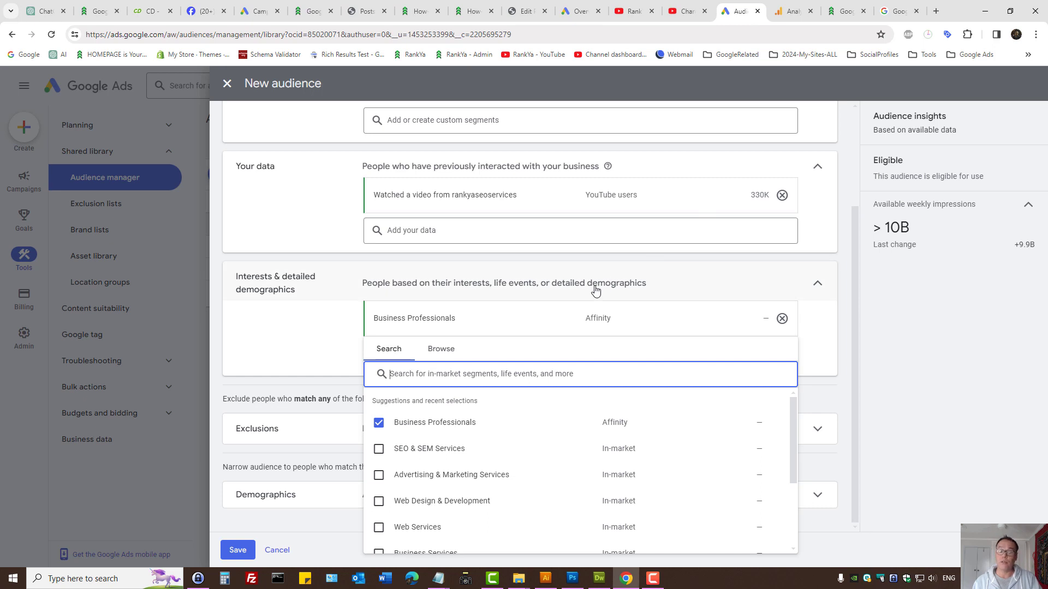
{"action": "left_click", "coordinate": [309, 346]}
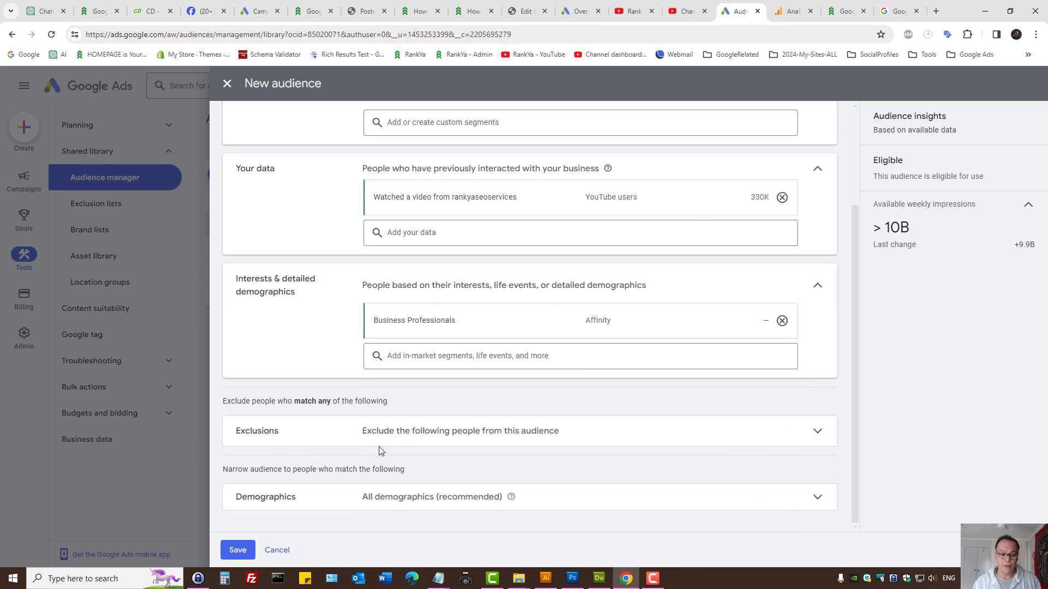
Expand the Exclusions section and browse the website visitor segments available for exclusion
{"action": "left_click", "coordinate": [423, 434]}
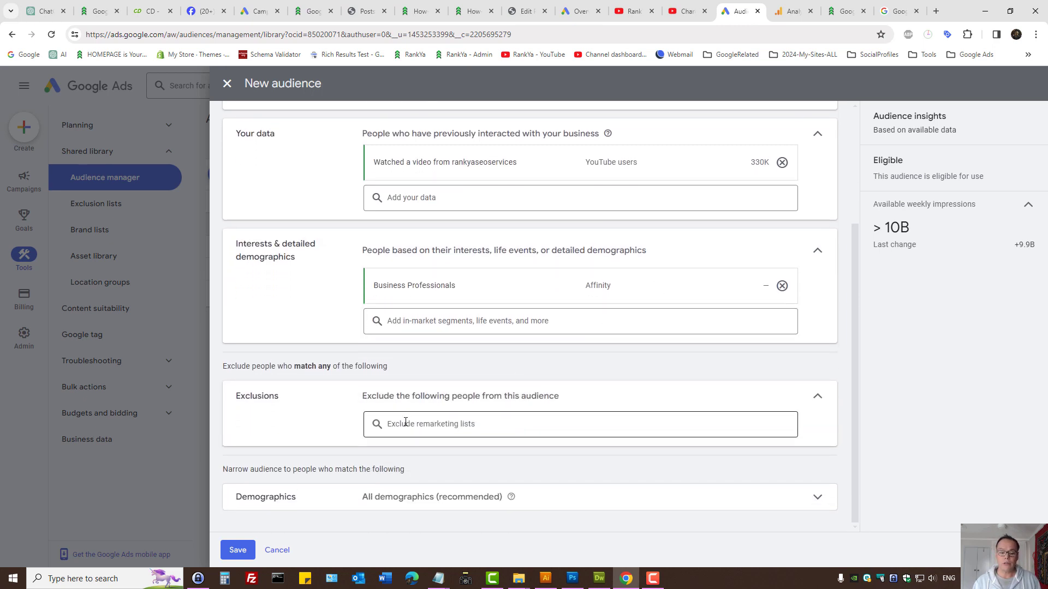
{"action": "left_click", "coordinate": [406, 424]}
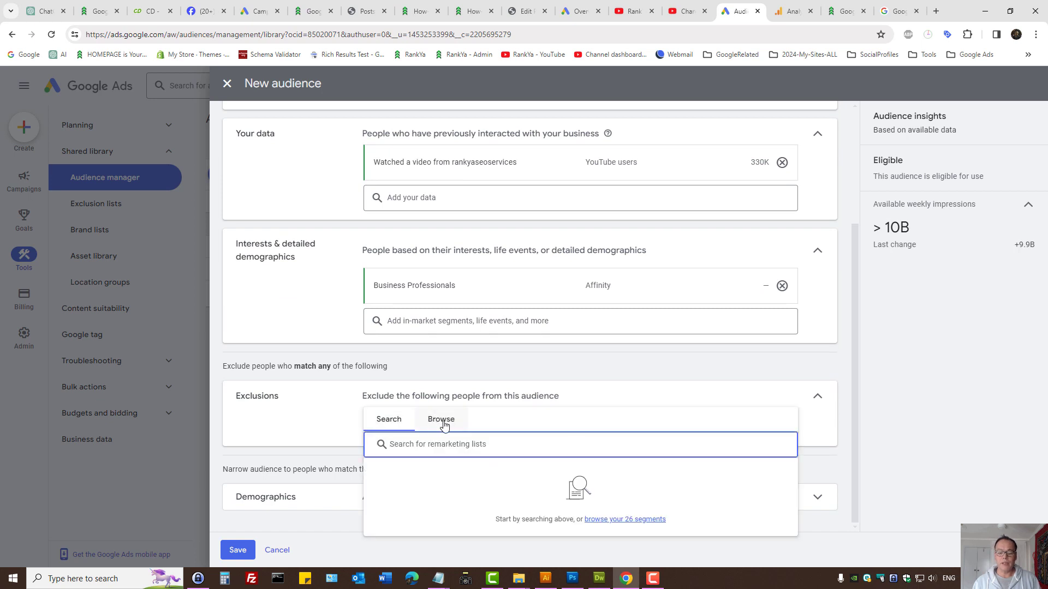
{"action": "left_click", "coordinate": [442, 422]}
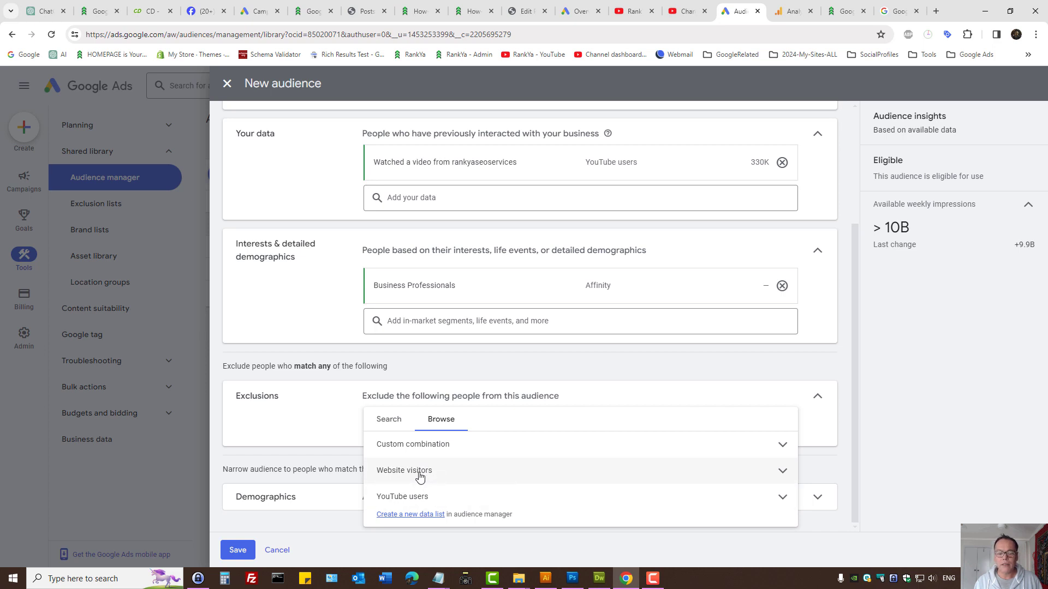
{"action": "left_click", "coordinate": [419, 477]}
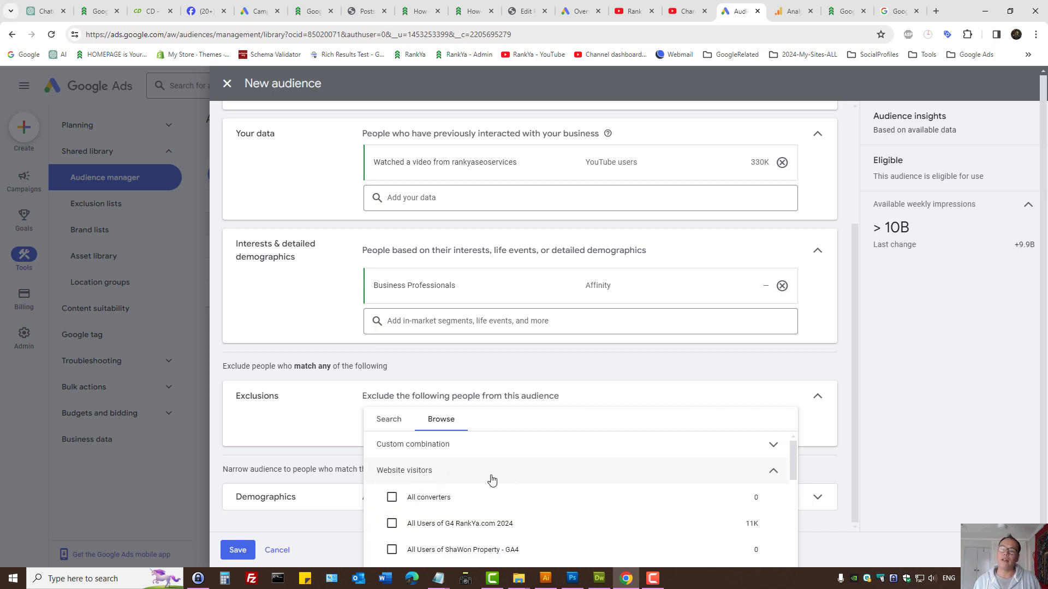
Search the exclusion lists for "seo", try to exclude the "Watched a video from rankyaseoservices" segment, and clear the exclusion and search
{"action": "left_click", "coordinate": [386, 418]}
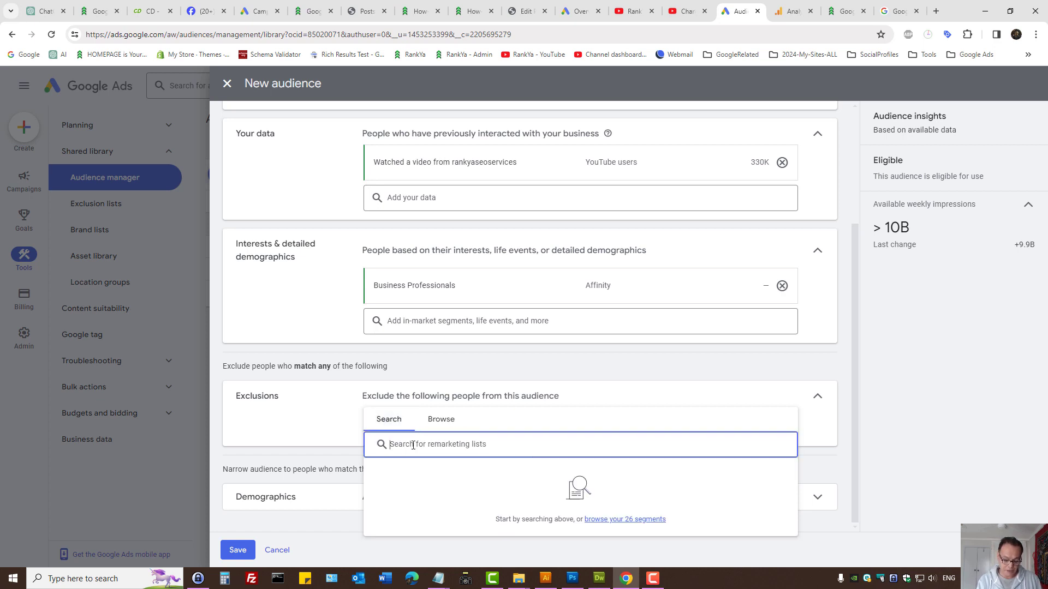
{"action": "type", "text": "seo"}
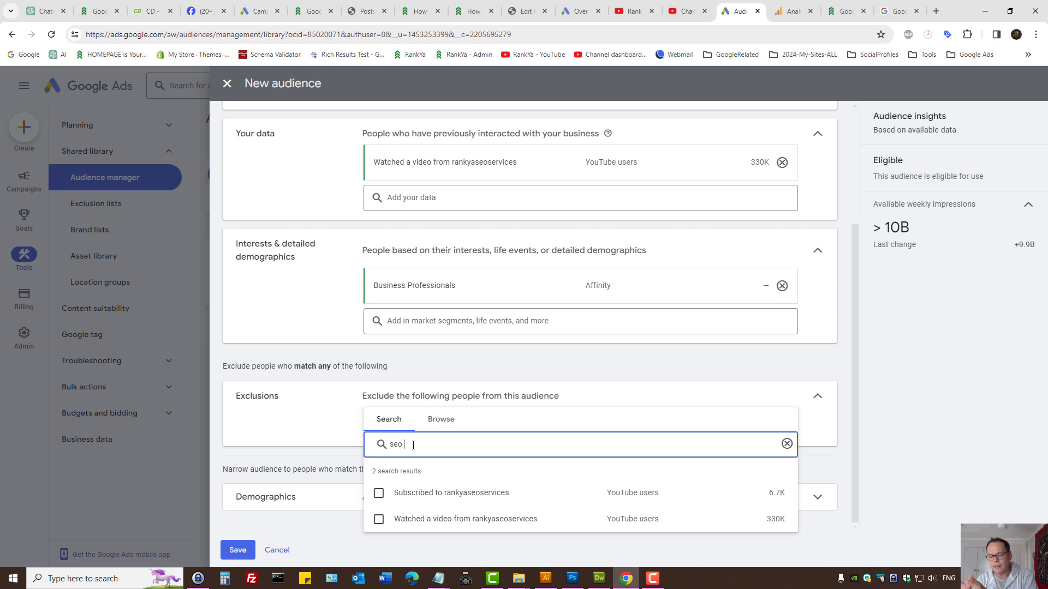
{"action": "left_click", "coordinate": [379, 519]}
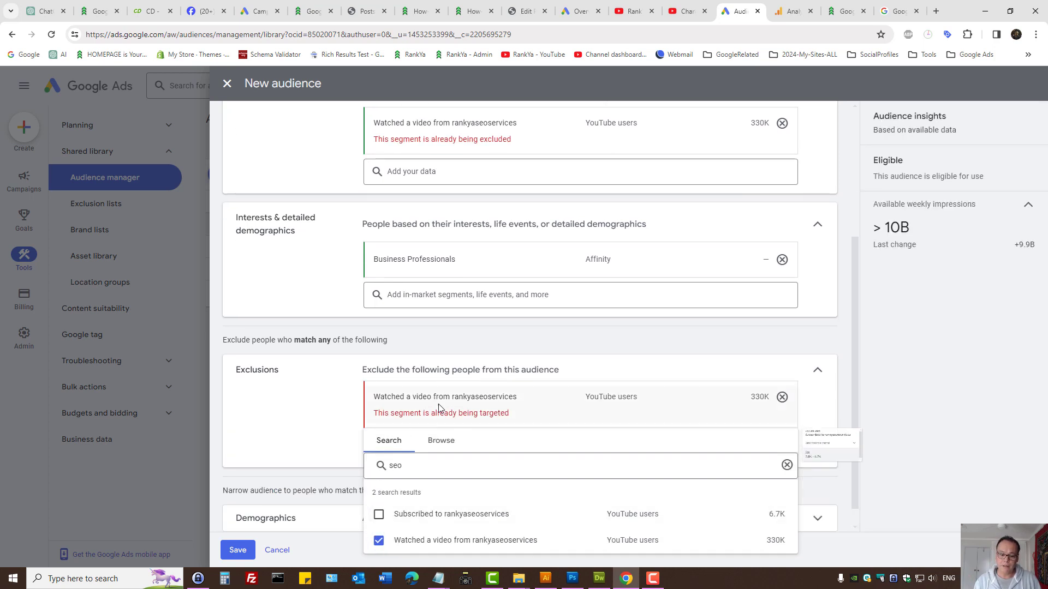
{"action": "left_click", "coordinate": [782, 397]}
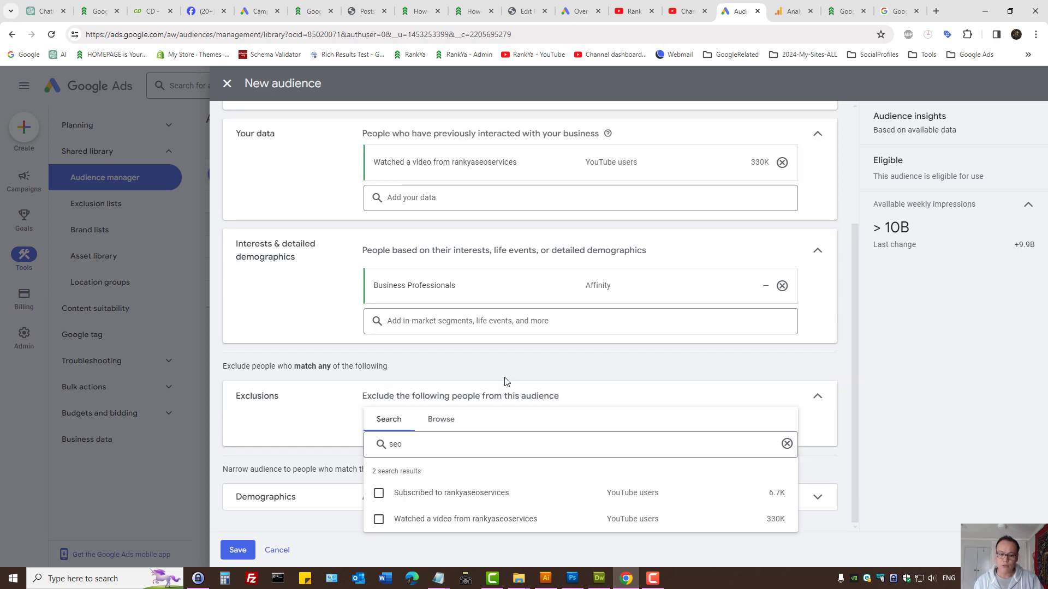
{"action": "left_click", "coordinate": [287, 398]}
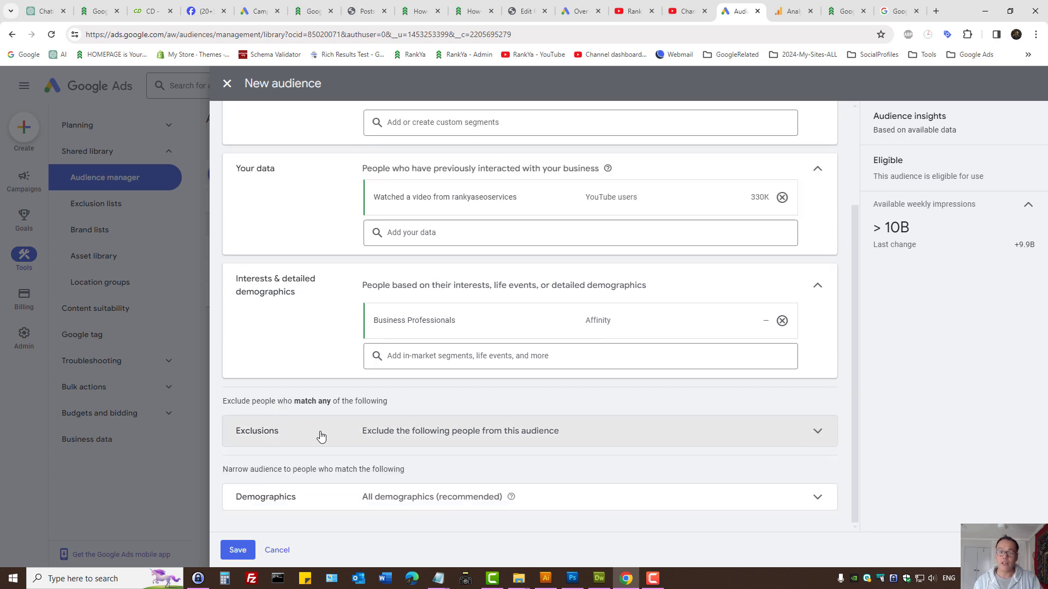
{"action": "left_click", "coordinate": [320, 434]}
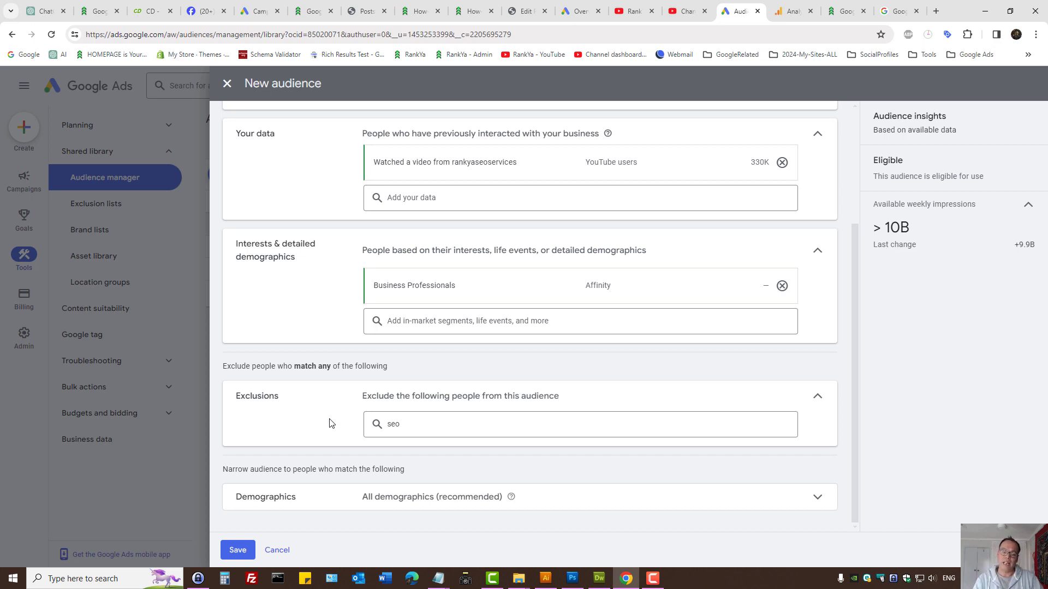
{"action": "left_click", "coordinate": [430, 424]}
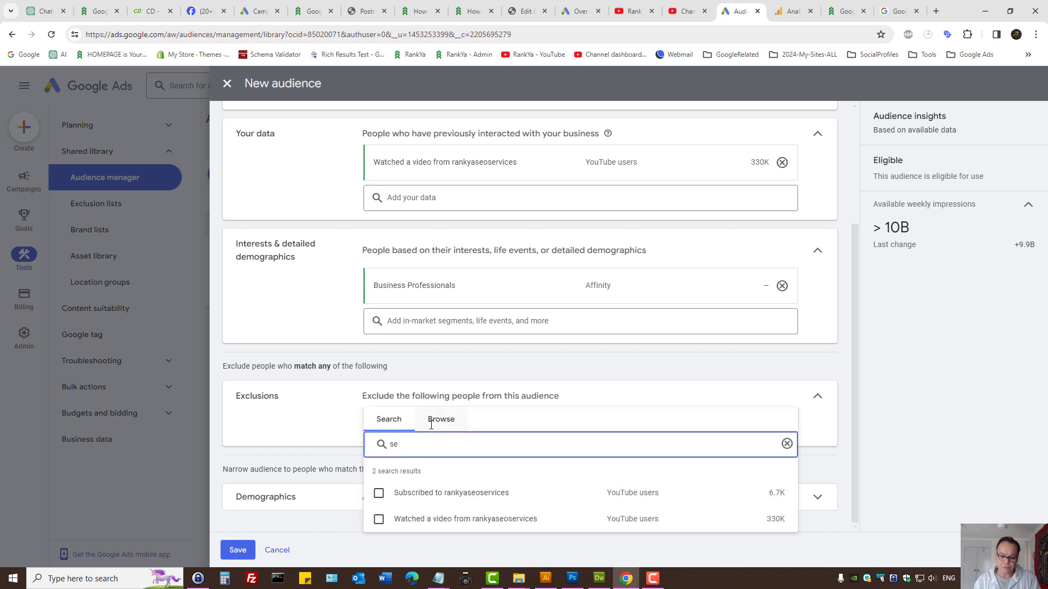
{"action": "key", "text": "BackSpace"}
{"action": "key", "text": "BackSpace"}
{"action": "left_click", "coordinate": [298, 419]}
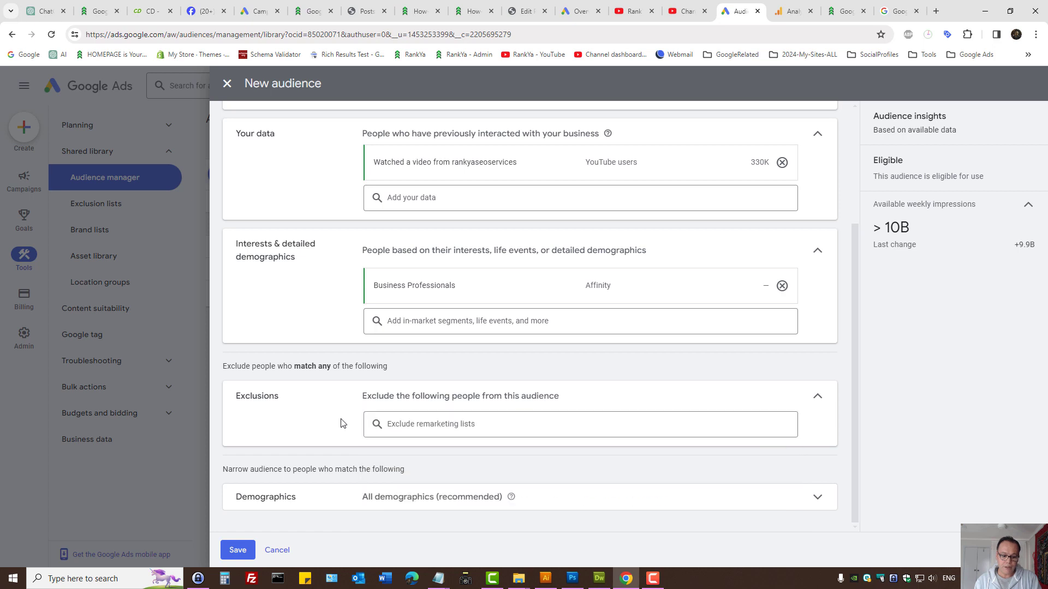
Narrow the audience's demographics to the age range 18 to 54
{"action": "left_click", "coordinate": [400, 509]}
{"action": "scroll", "coordinate": [476, 448], "scroll_direction": "down", "scroll_amount": 3}
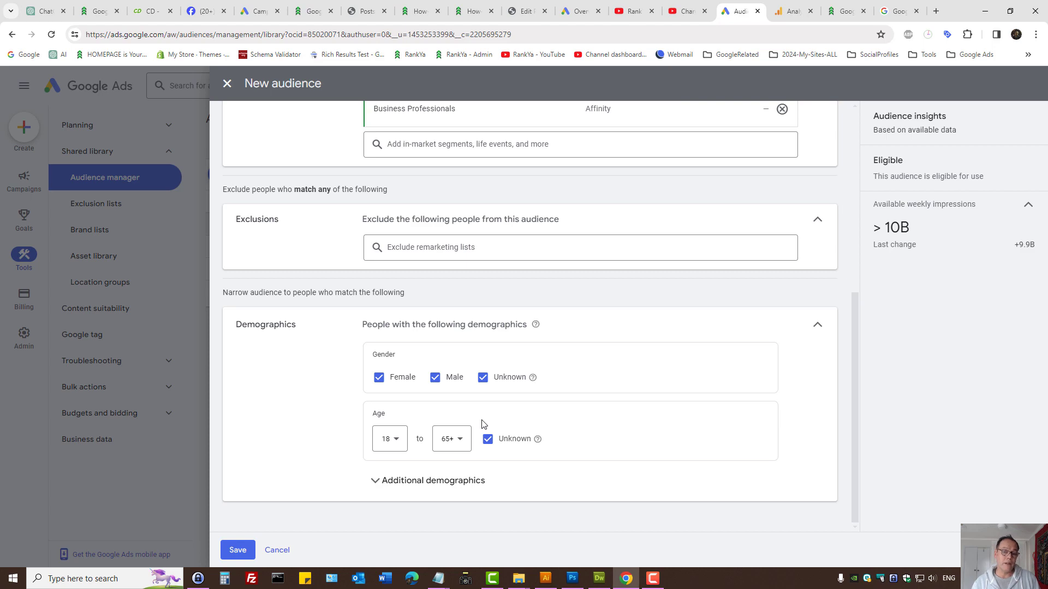
{"action": "scroll", "coordinate": [480, 423], "scroll_direction": "up", "scroll_amount": 6}
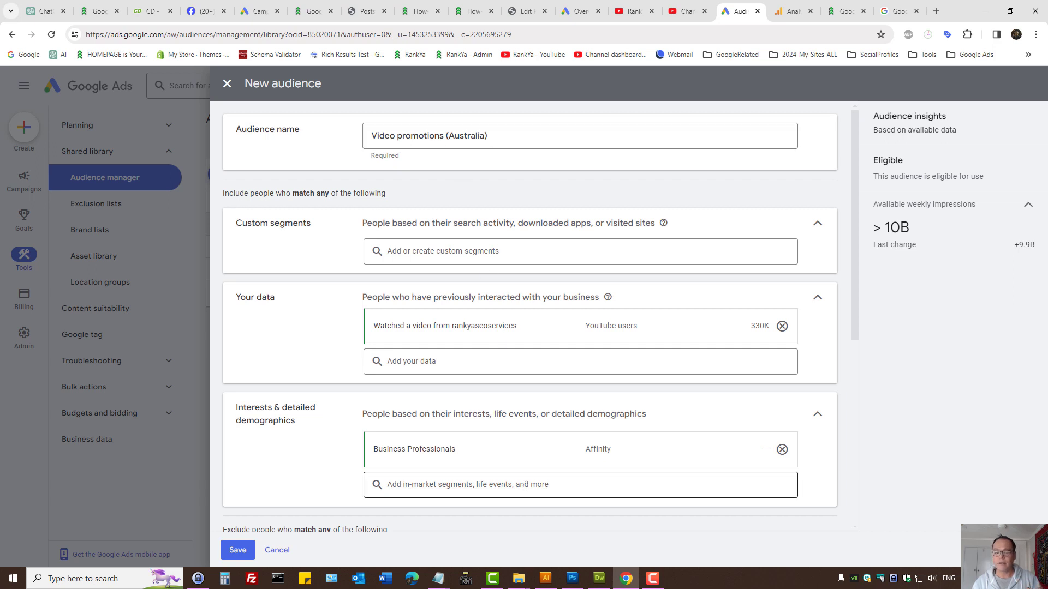
{"action": "scroll", "coordinate": [519, 491], "scroll_direction": "down", "scroll_amount": 6}
{"action": "left_click", "coordinate": [397, 442]}
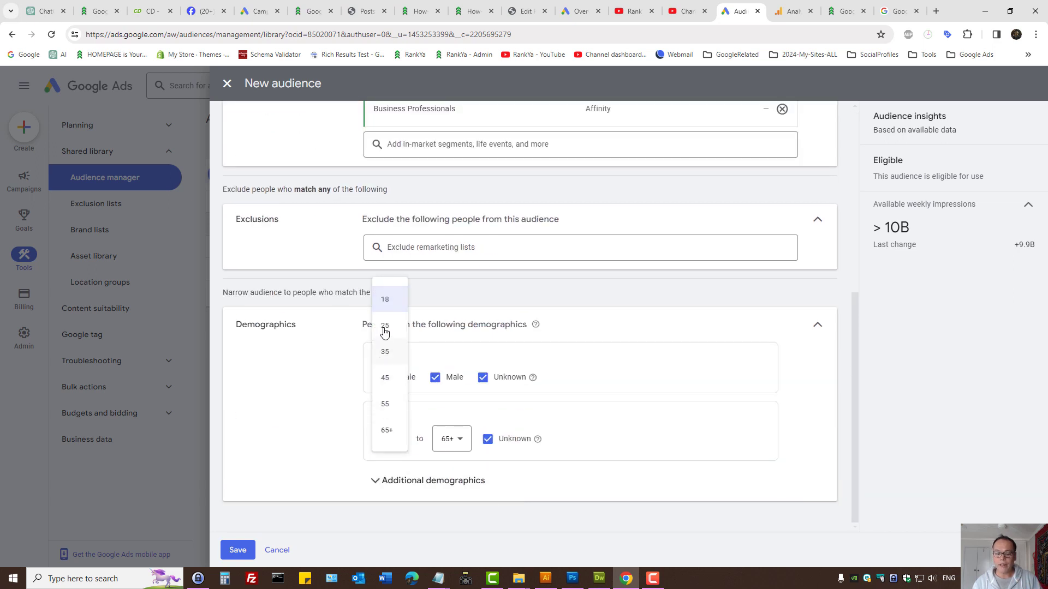
{"action": "left_click", "coordinate": [385, 300]}
{"action": "left_click", "coordinate": [468, 448]}
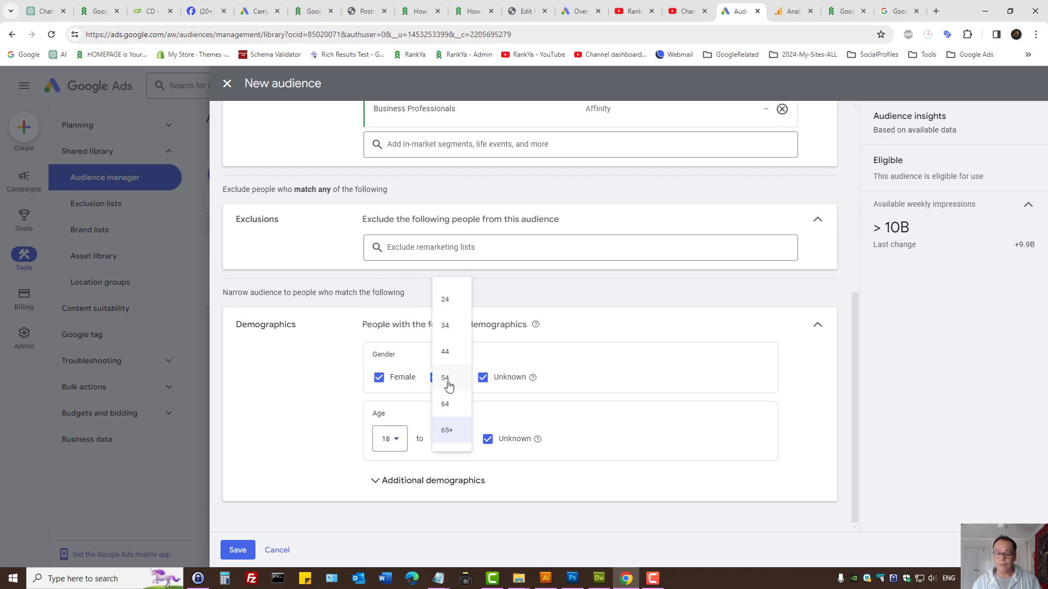
{"action": "left_click", "coordinate": [448, 388]}
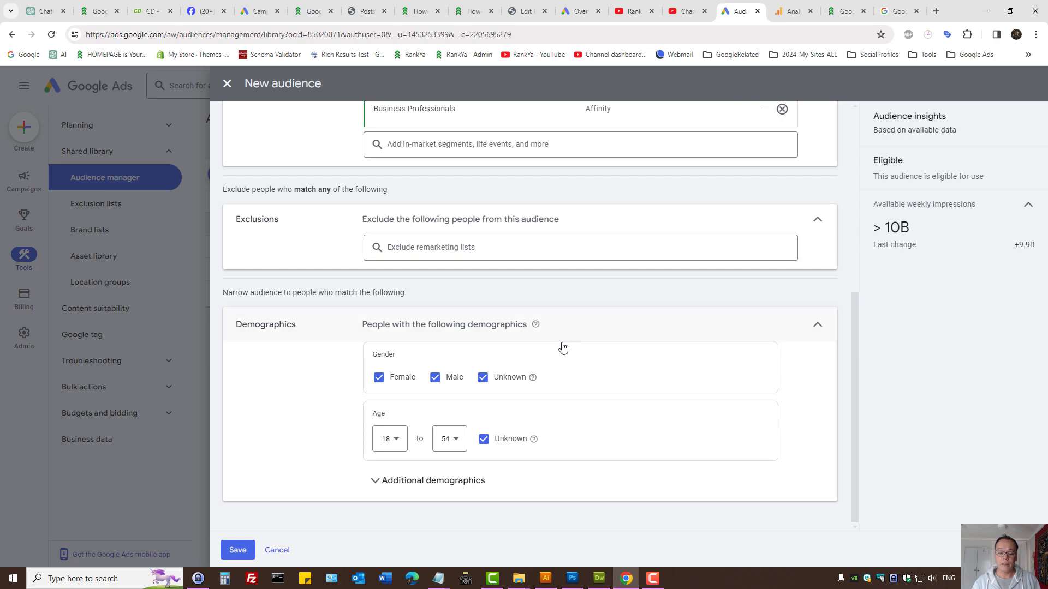
Try leaving Male out of the gender demographics, include it again, and expand the additional demographics
{"action": "left_click", "coordinate": [435, 378]}
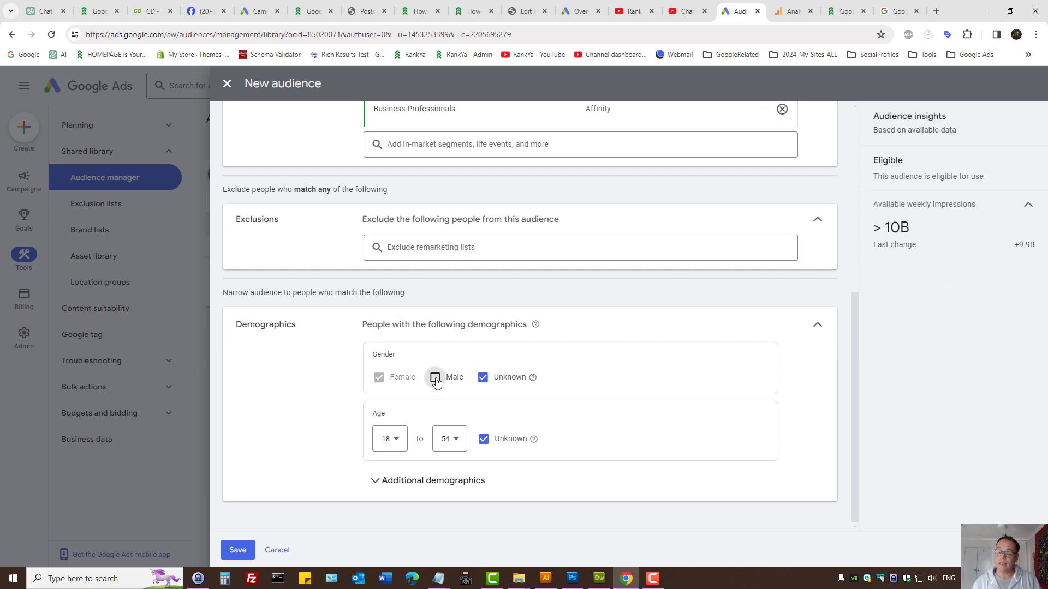
{"action": "left_click", "coordinate": [435, 377]}
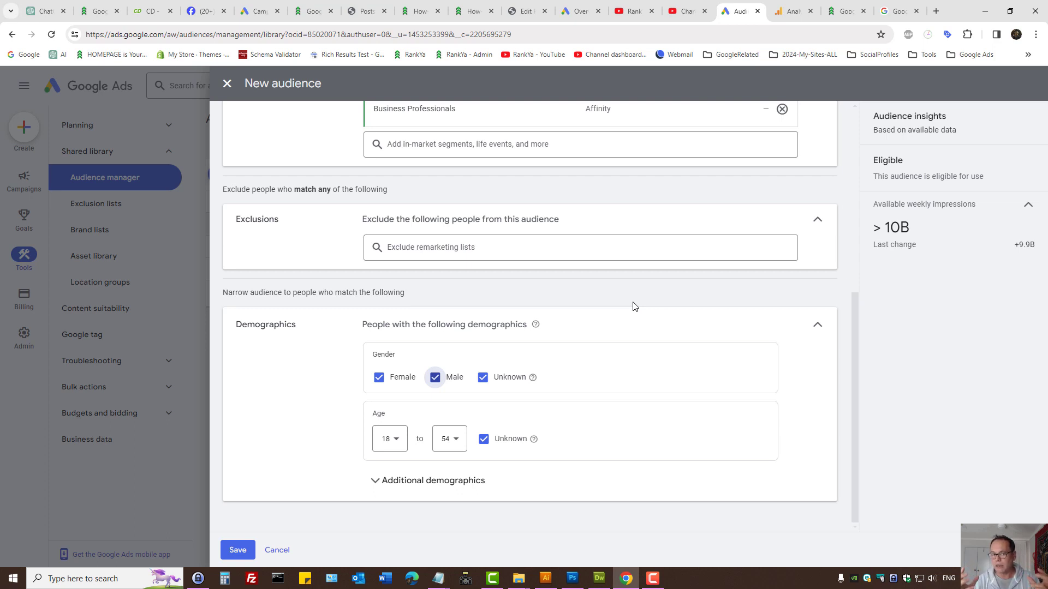
{"action": "left_click", "coordinate": [450, 485]}
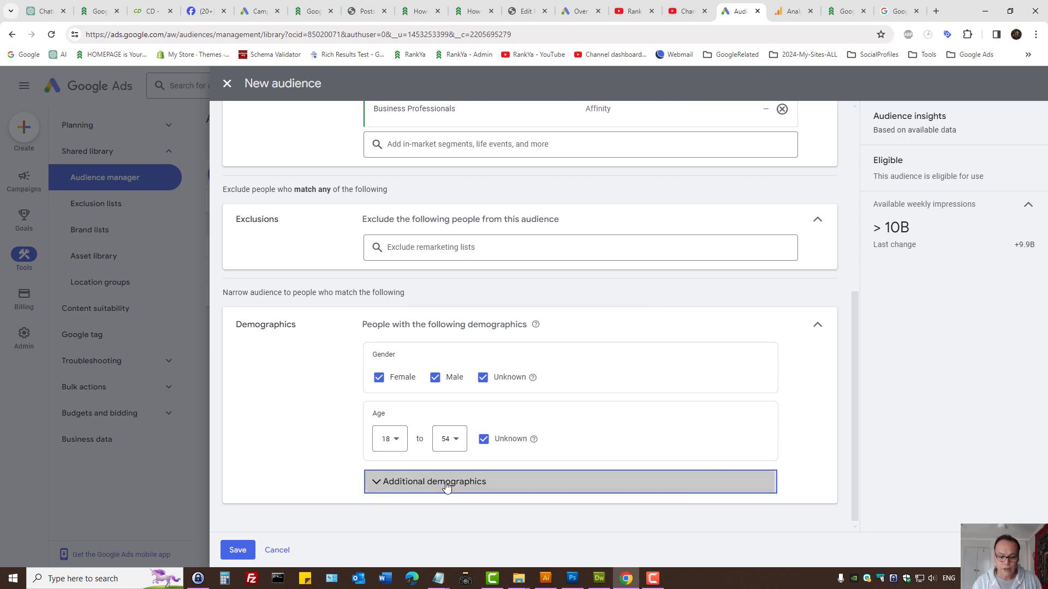
{"action": "scroll", "coordinate": [557, 475], "scroll_direction": "down", "scroll_amount": 3}
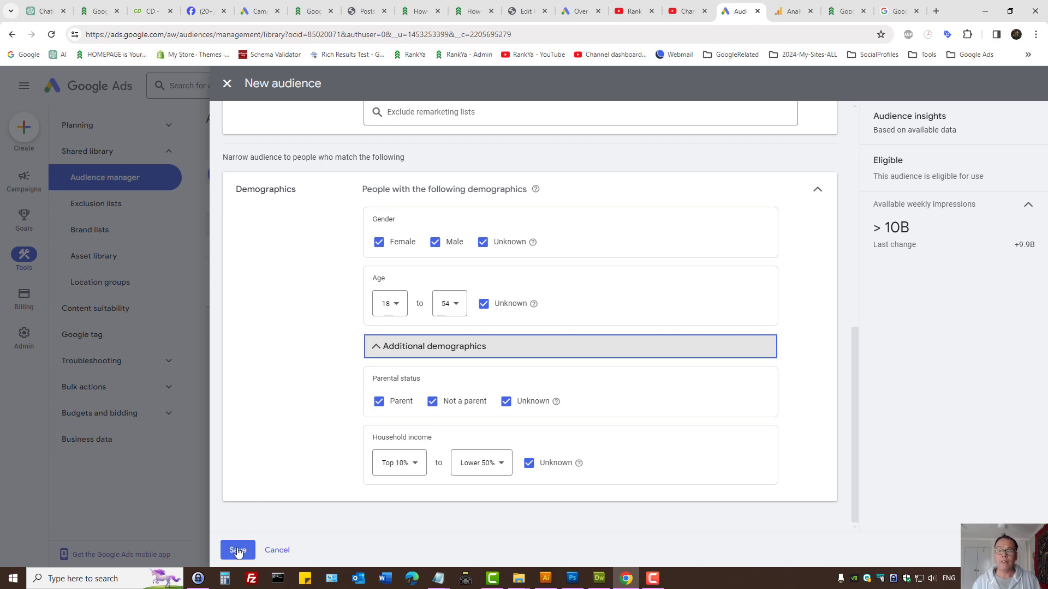
Discard the new audience and open the data sources in Audience manager
{"action": "left_click", "coordinate": [278, 552]}
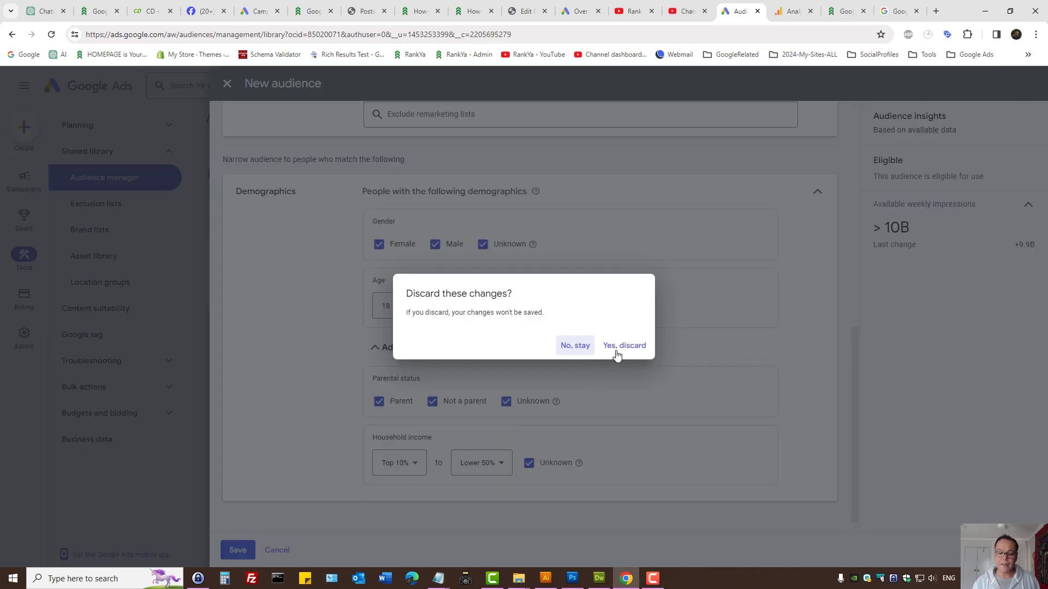
{"action": "left_click", "coordinate": [621, 350]}
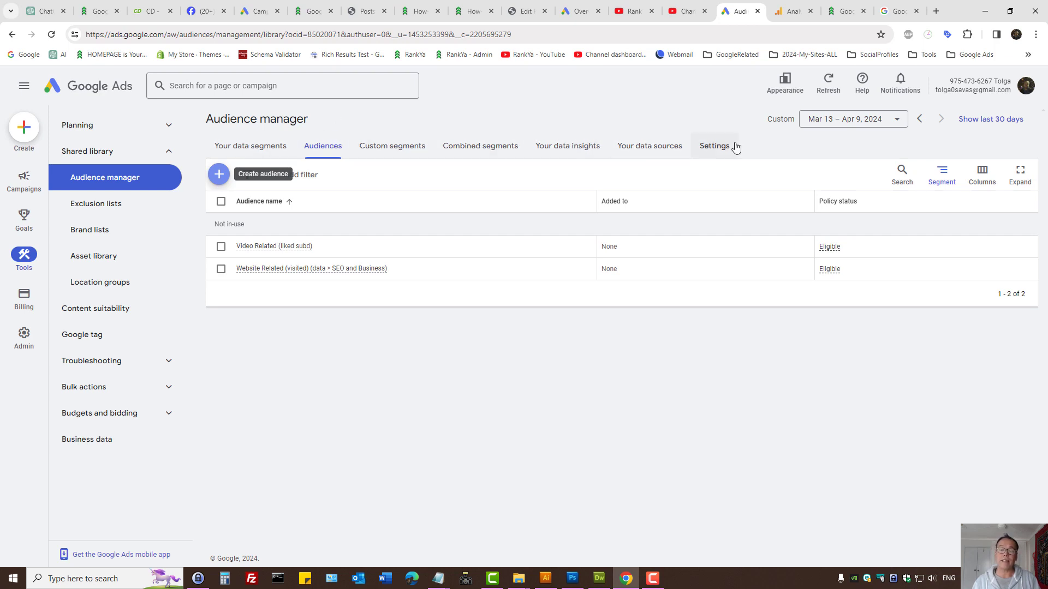
{"action": "left_click", "coordinate": [654, 149]}
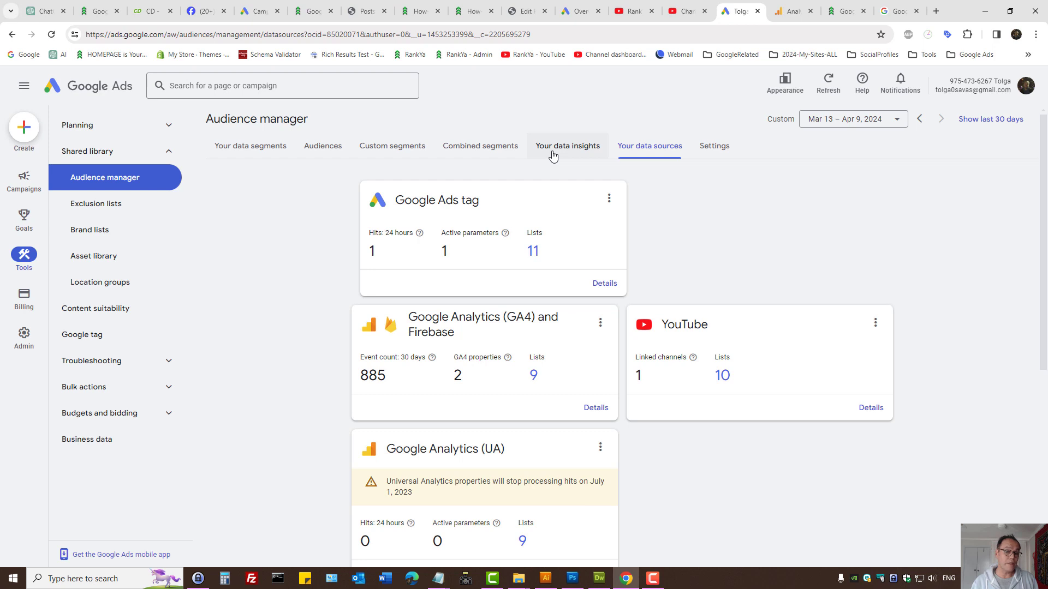
View your data segments, start a new segment from Google Analytics (GA4), and close its property selection without creating the segment
{"action": "left_click", "coordinate": [257, 147]}
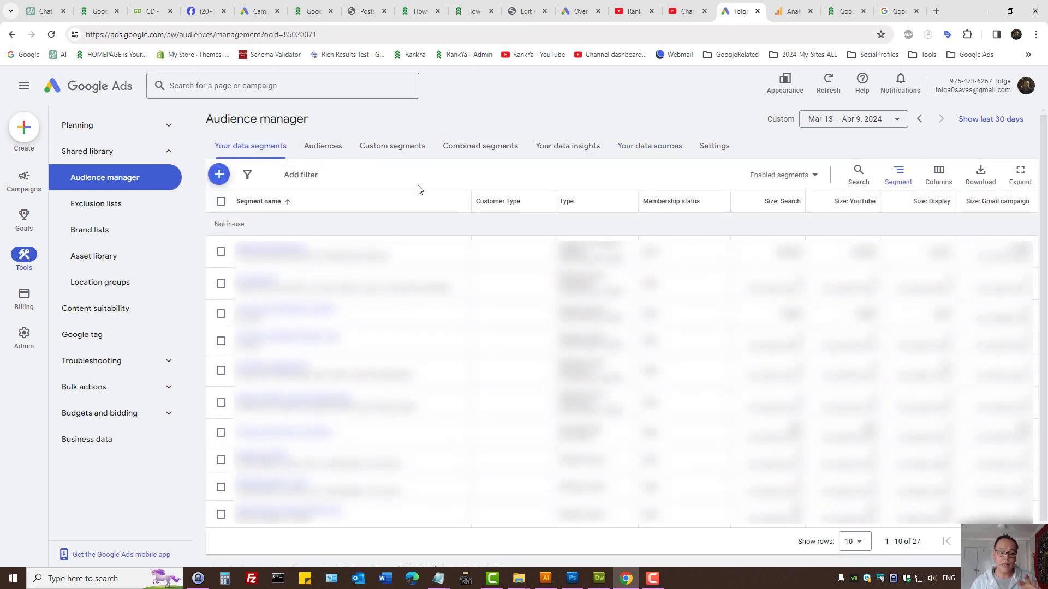
{"action": "left_click", "coordinate": [219, 174]}
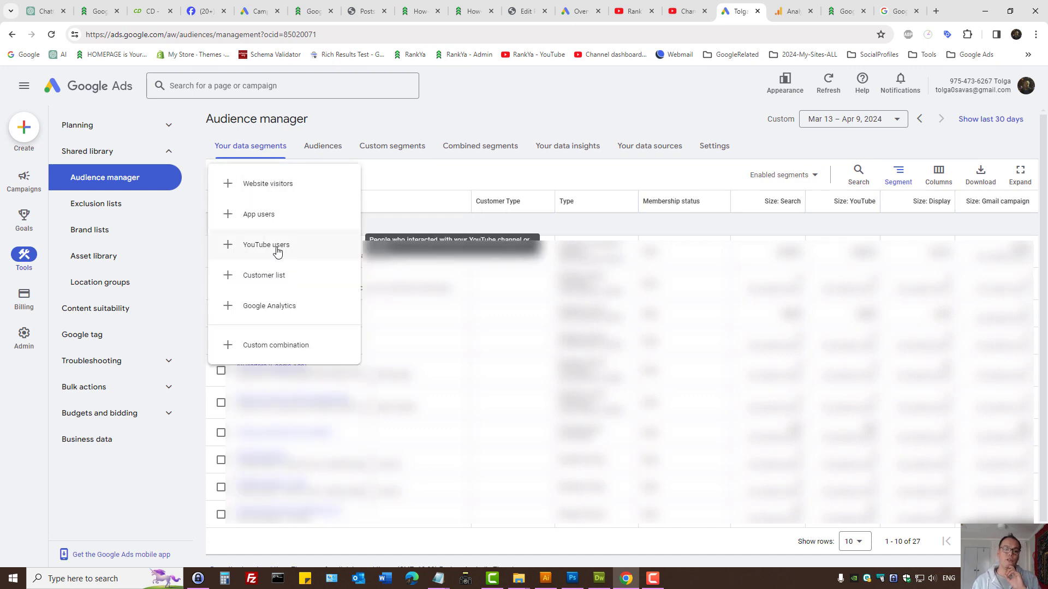
{"action": "left_click_drag", "start_coordinate": [277, 246], "coordinate": [461, 104]}
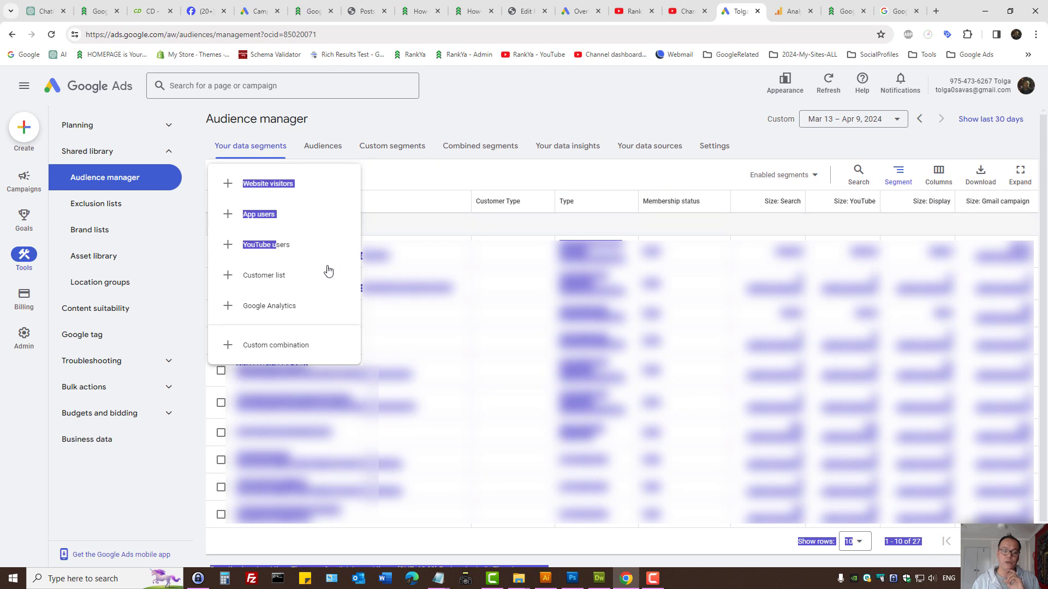
{"action": "left_click", "coordinate": [281, 307]}
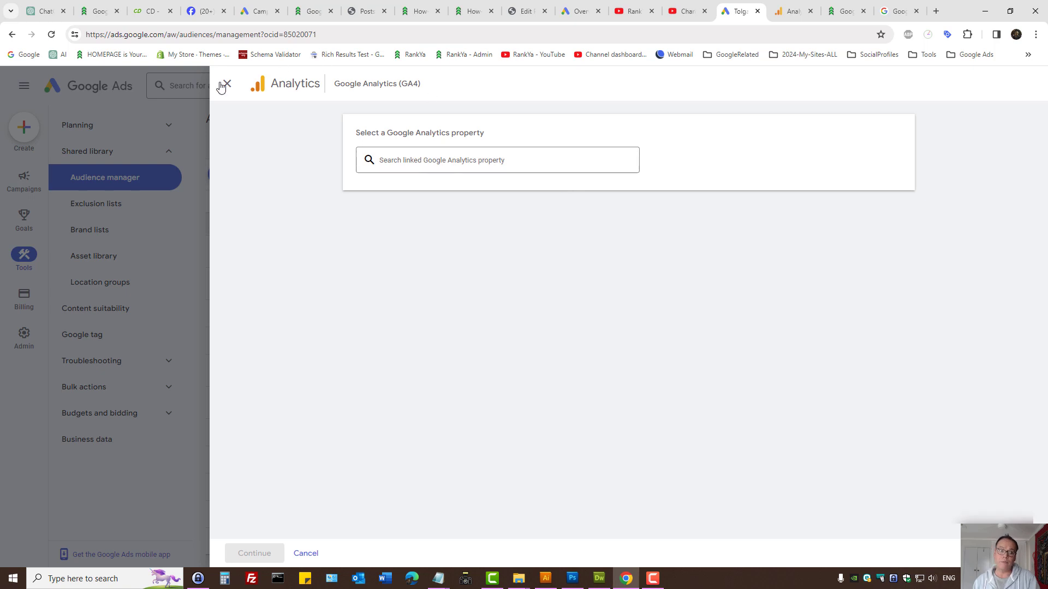
{"action": "left_click", "coordinate": [225, 85]}
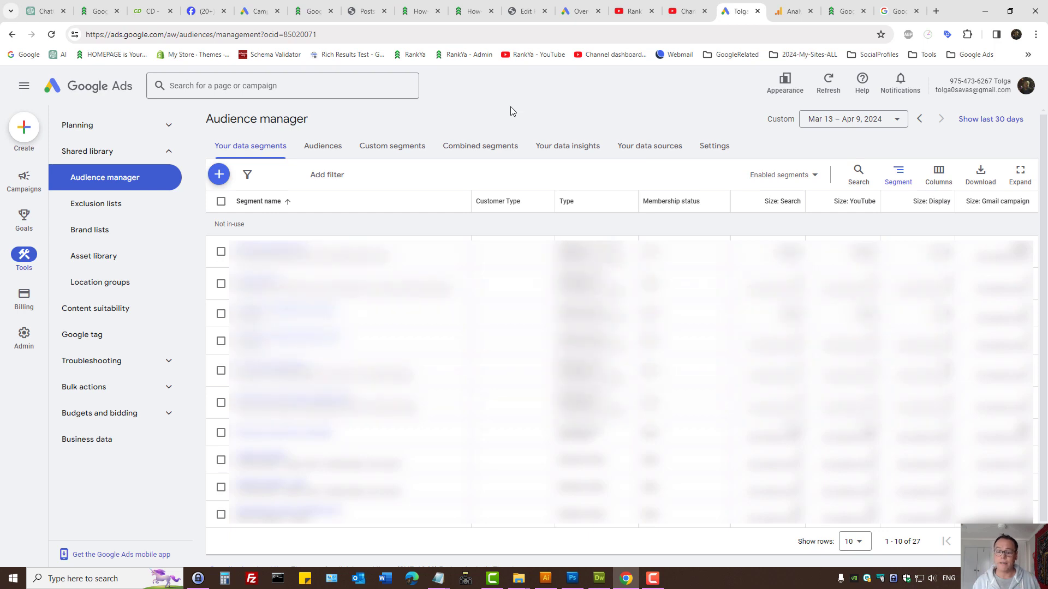
View the custom segments, the combined segments and the data sources in Audience manager
{"action": "left_click", "coordinate": [398, 147]}
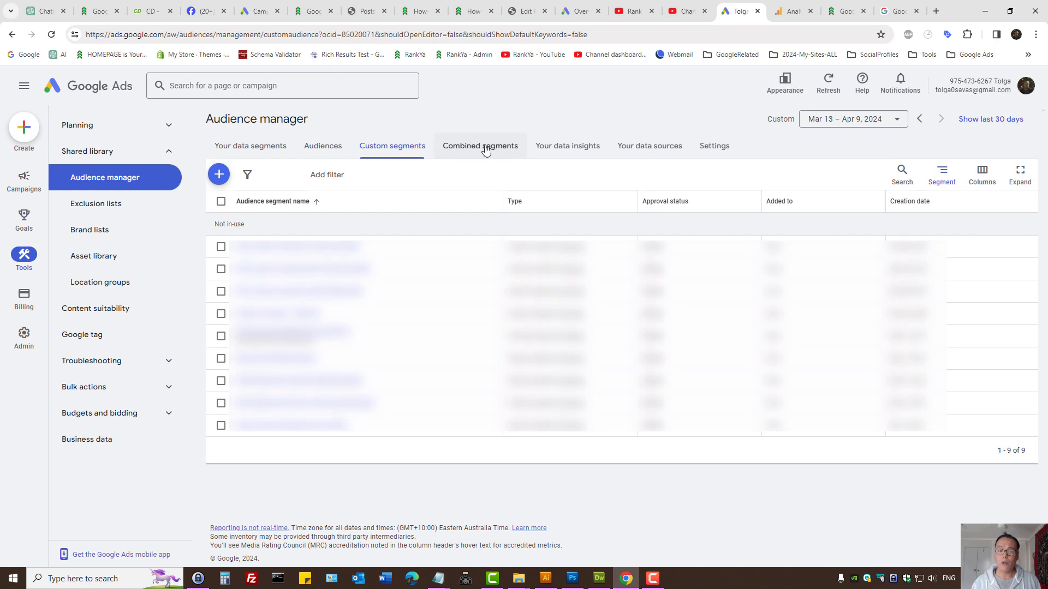
{"action": "left_click", "coordinate": [486, 147]}
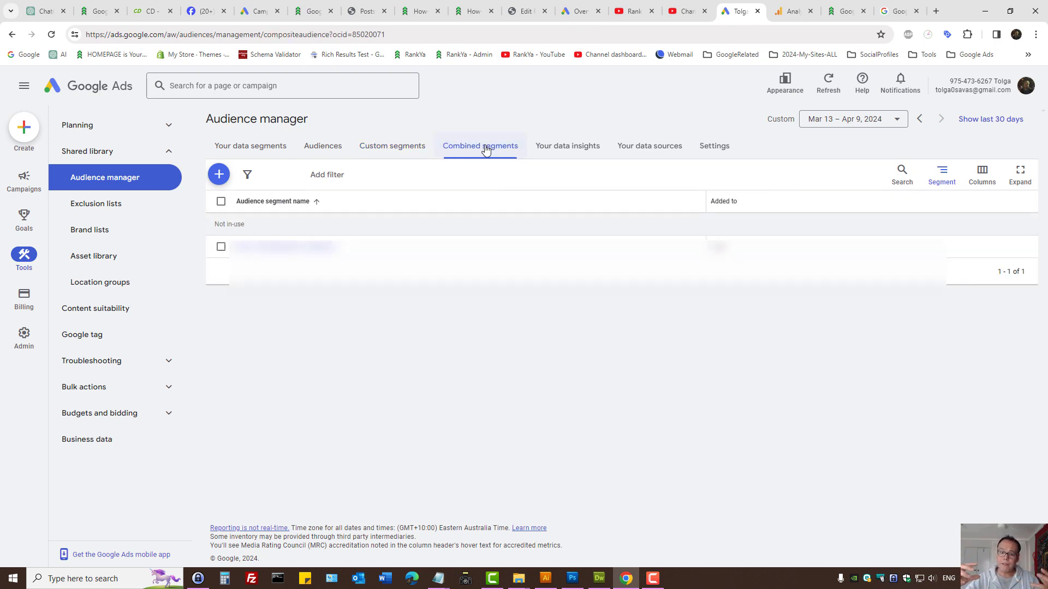
{"action": "left_click", "coordinate": [644, 146]}
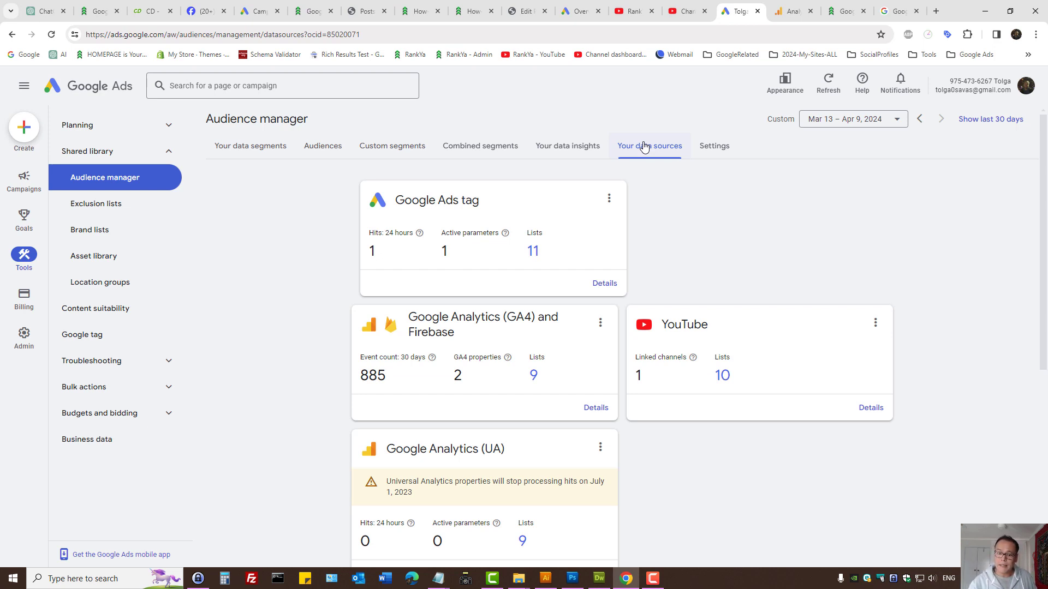
View the data insights and look through the available comparison benchmark countries without choosing one
{"action": "left_click", "coordinate": [571, 149]}
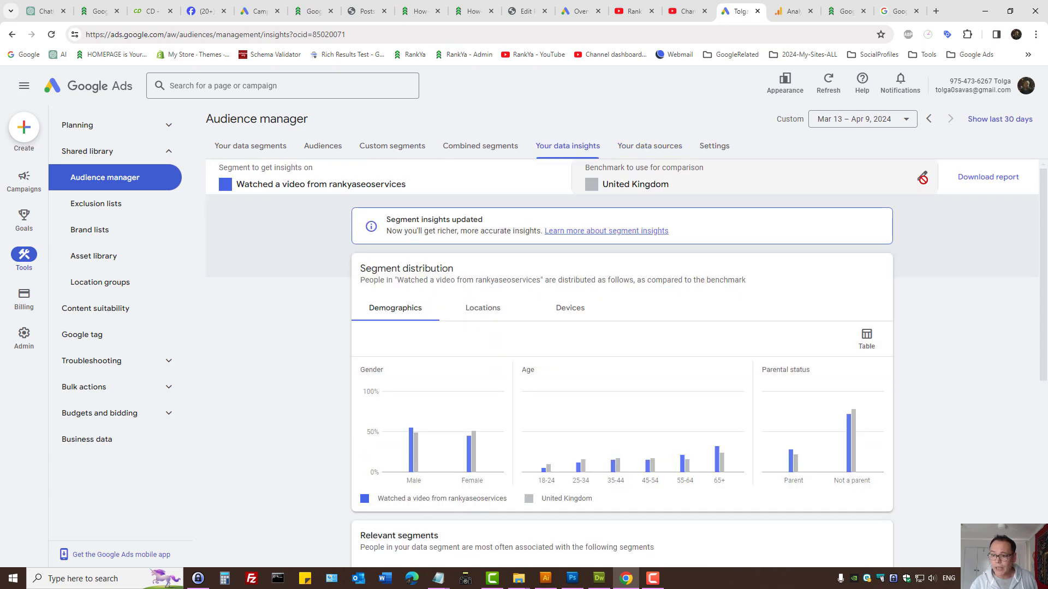
{"action": "left_click", "coordinate": [922, 178]}
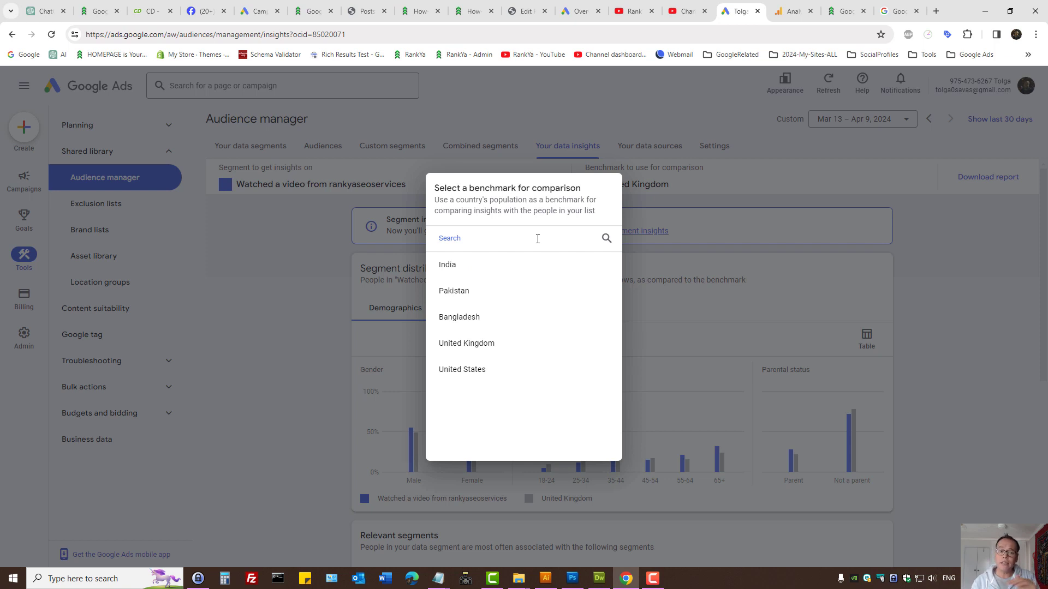
{"action": "left_click", "coordinate": [977, 300]}
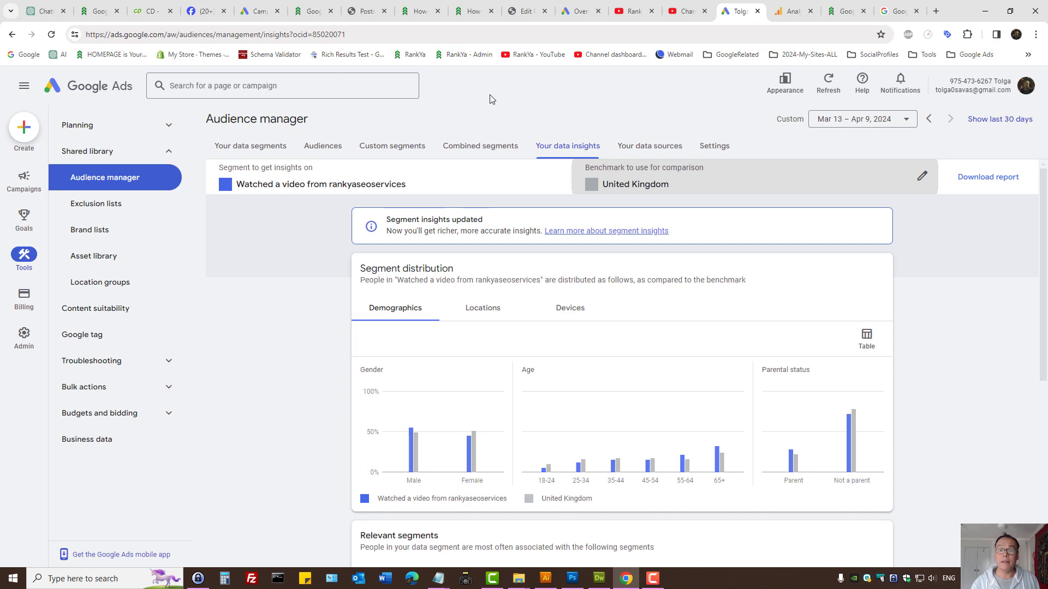
View the RankYa YouTube channel and the WordPress Consent Mode V2 article, check the Google Ads insights, and return to the channel
{"action": "left_click", "coordinate": [626, 7]}
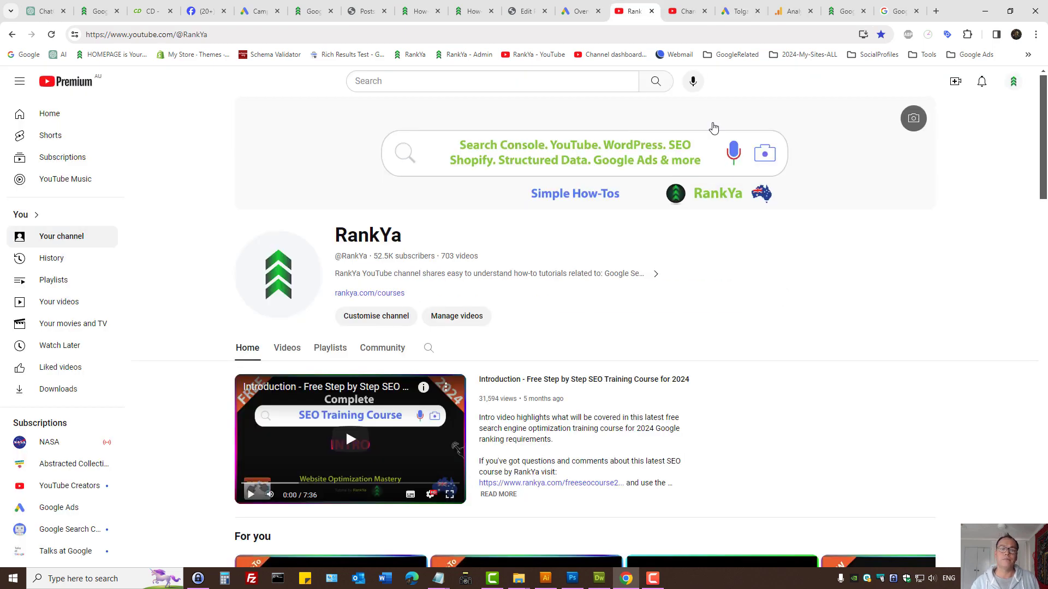
{"action": "left_click", "coordinate": [474, 9]}
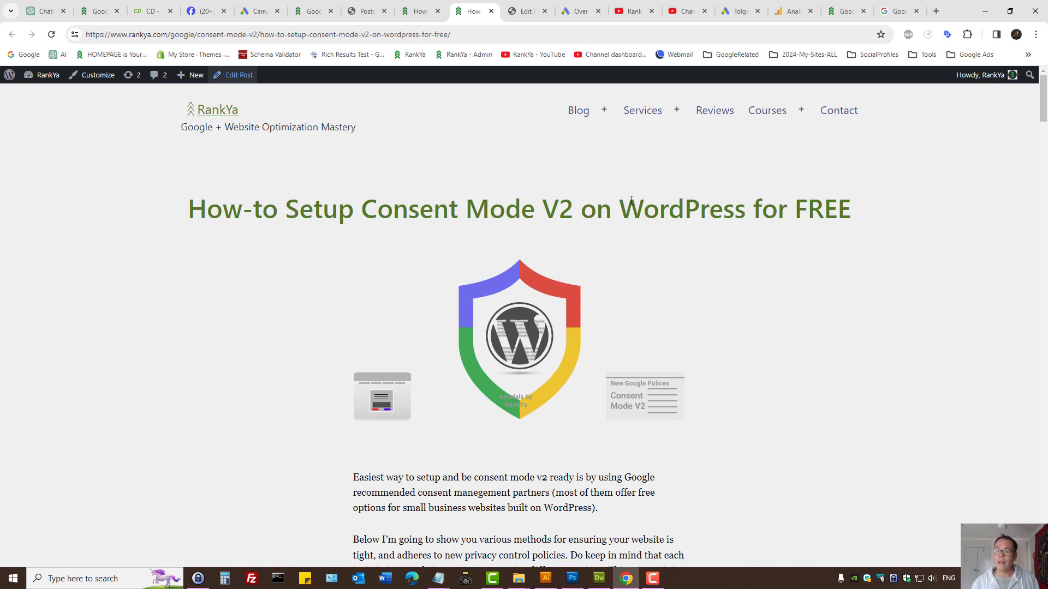
{"action": "left_click", "coordinate": [738, 10]}
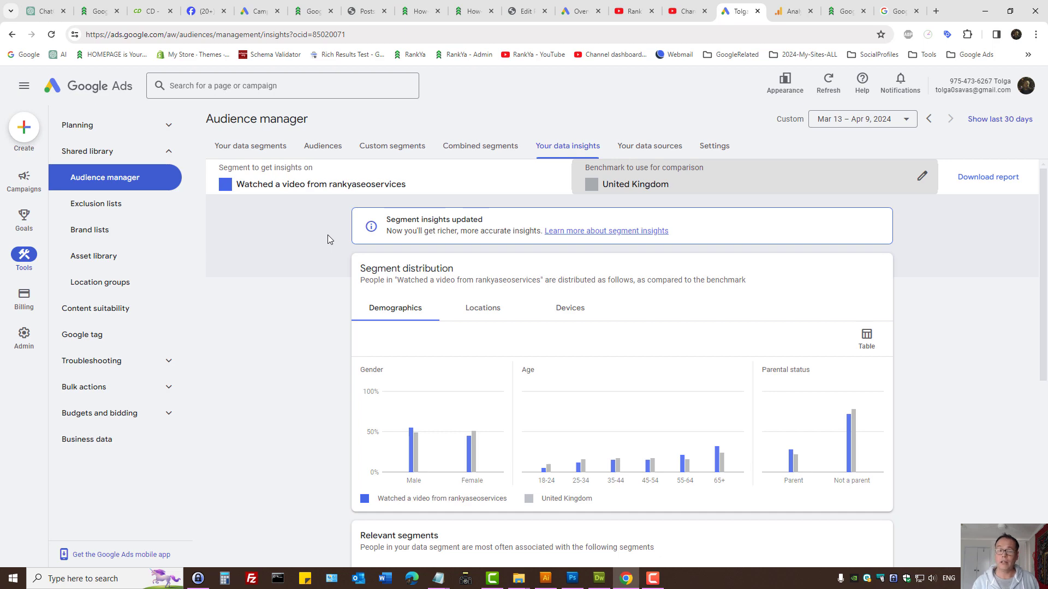
{"action": "left_click", "coordinate": [633, 11]}
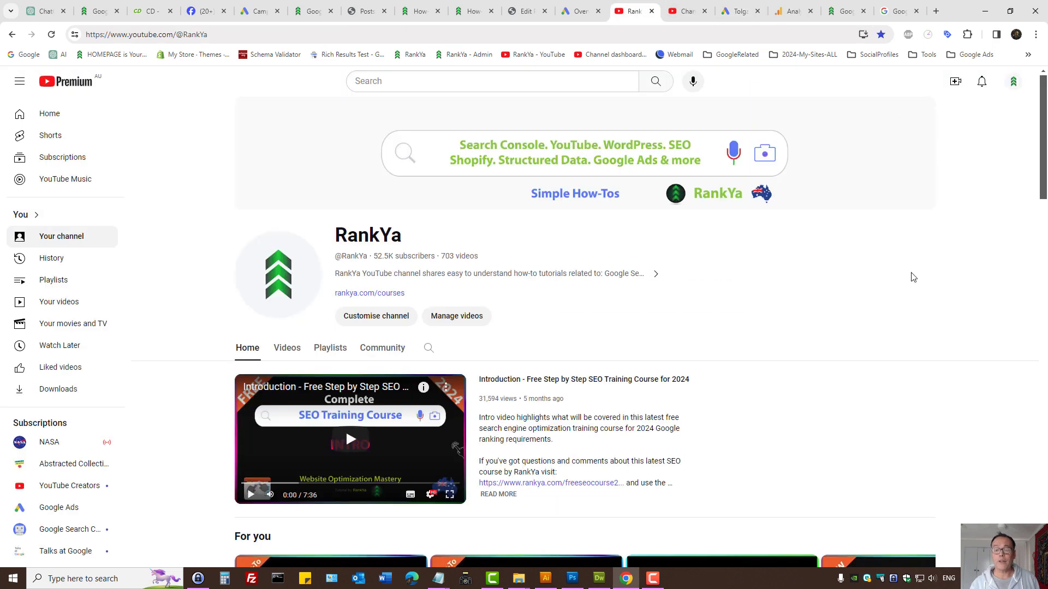